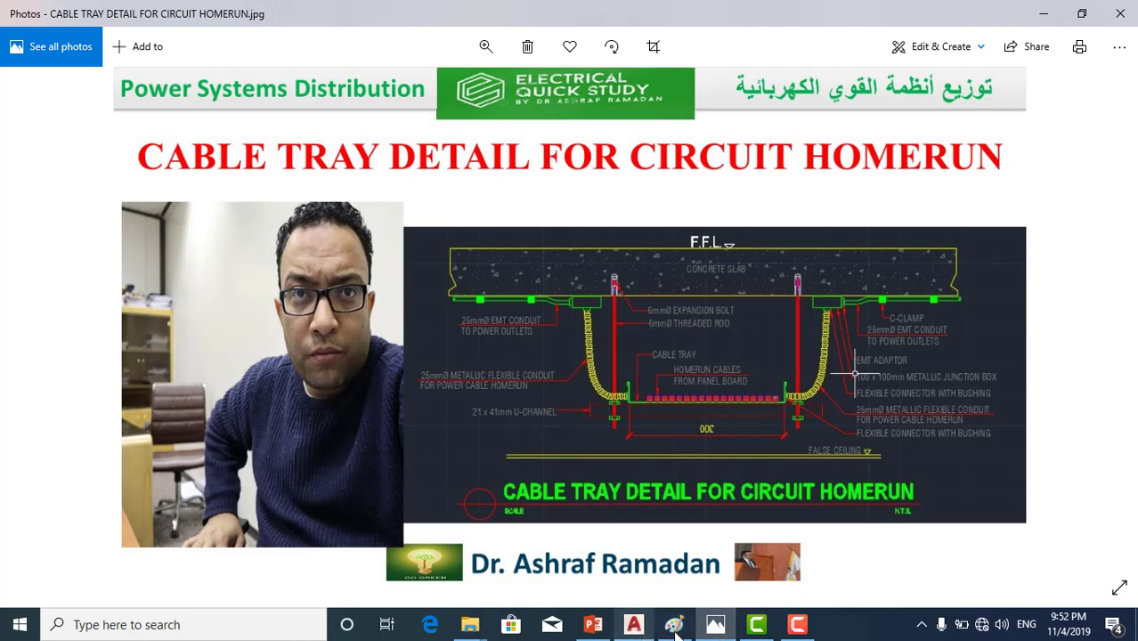
# Switch to socket.dwg and zoom in on the cable tray and its homerun cables.
pyautogui.click(637, 625)
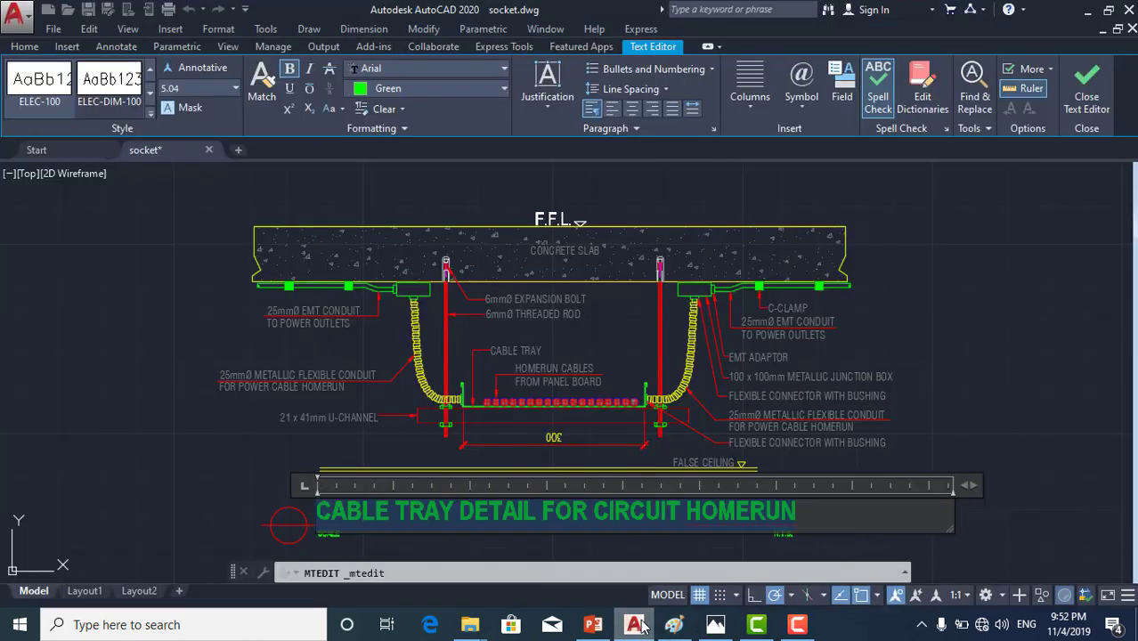
pyautogui.moveTo(559, 354); pyautogui.dragTo(583, 297, button='middle')
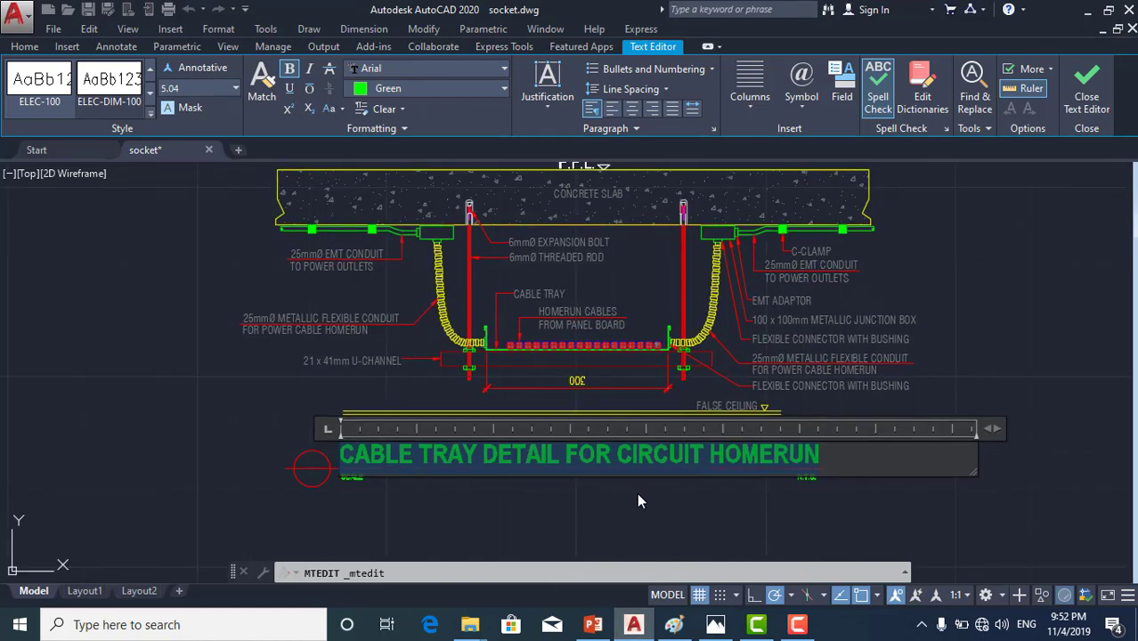
pyautogui.scroll(2, 668, 498)
pyautogui.scroll(3, 580, 389)
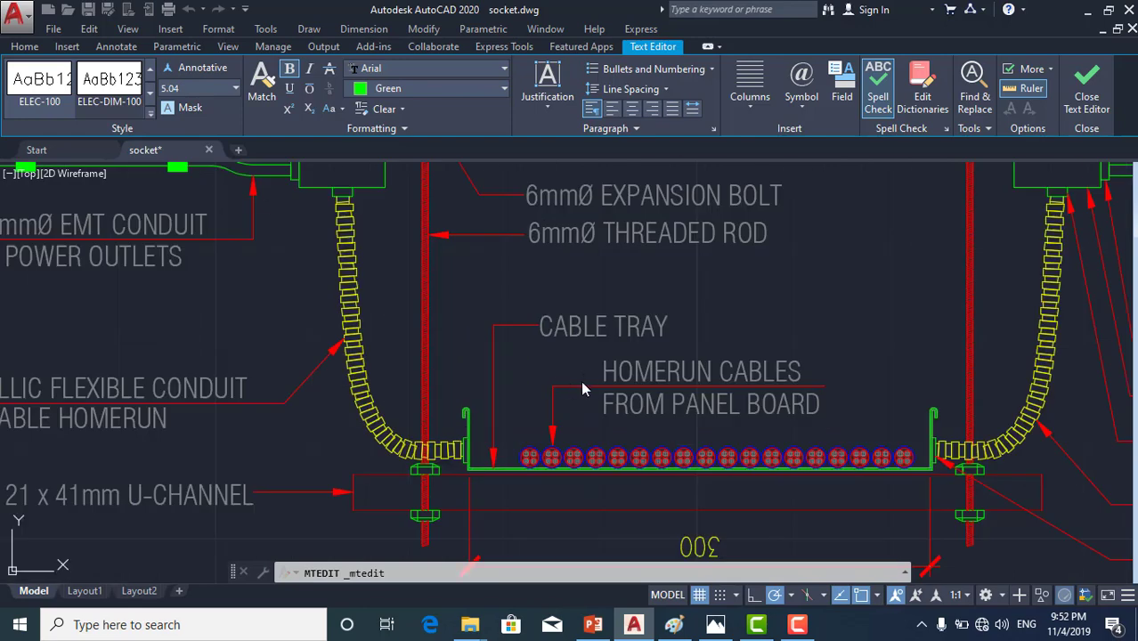
pyautogui.moveTo(691, 313); pyautogui.dragTo(675, 247, button='middle')
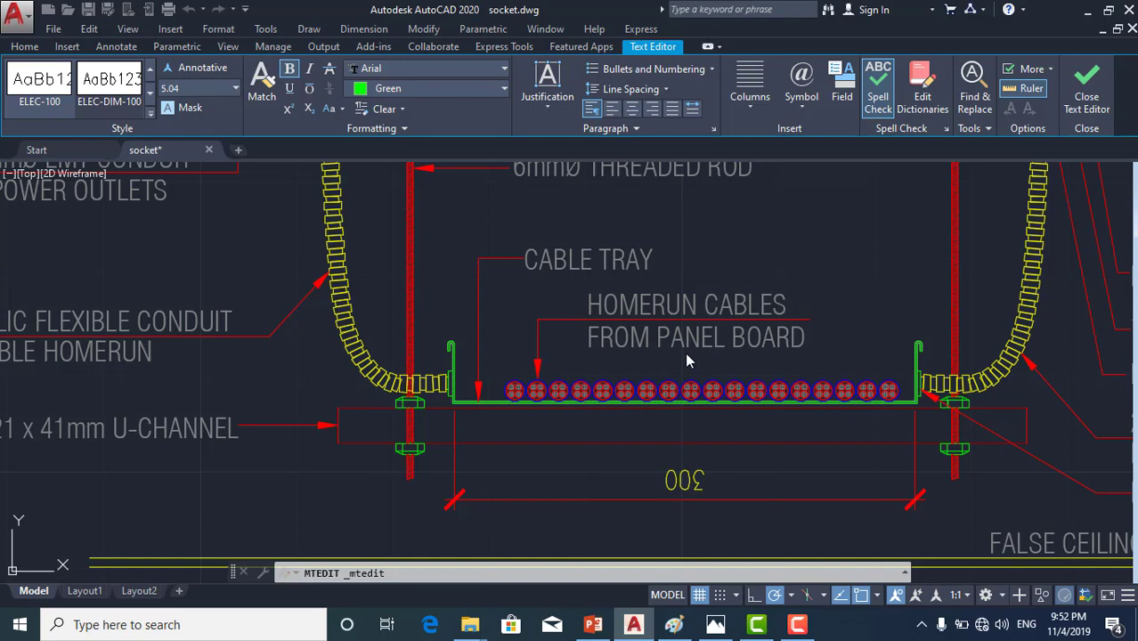
pyautogui.scroll(-2, 684, 352)
pyautogui.moveTo(825, 382); pyautogui.dragTo(813, 434, button='middle')
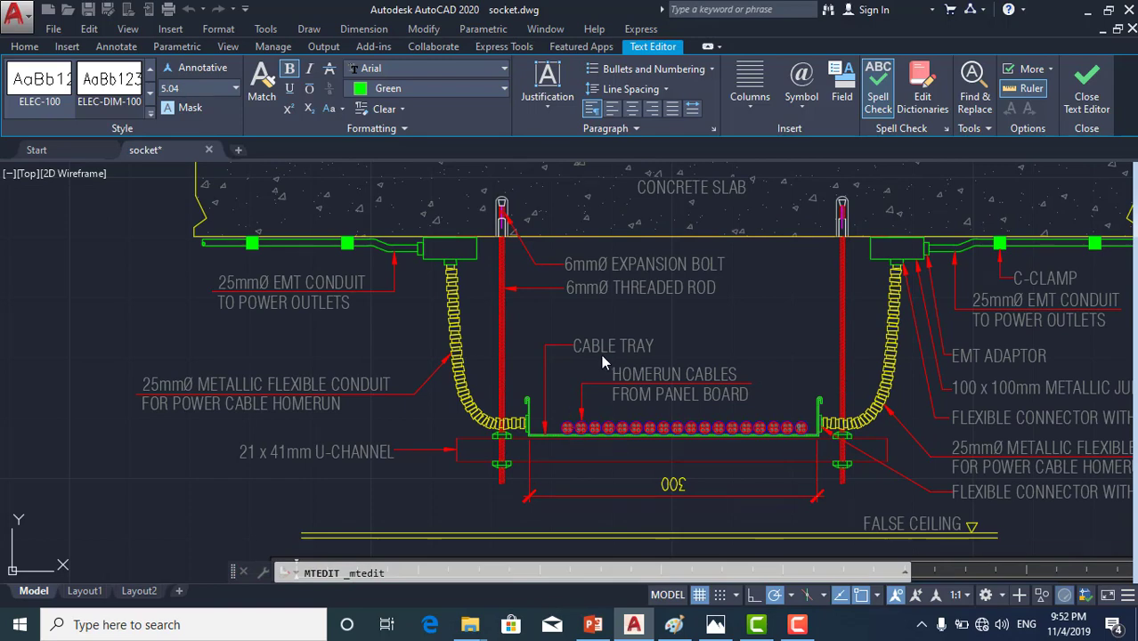
pyautogui.scroll(2, 602, 354)
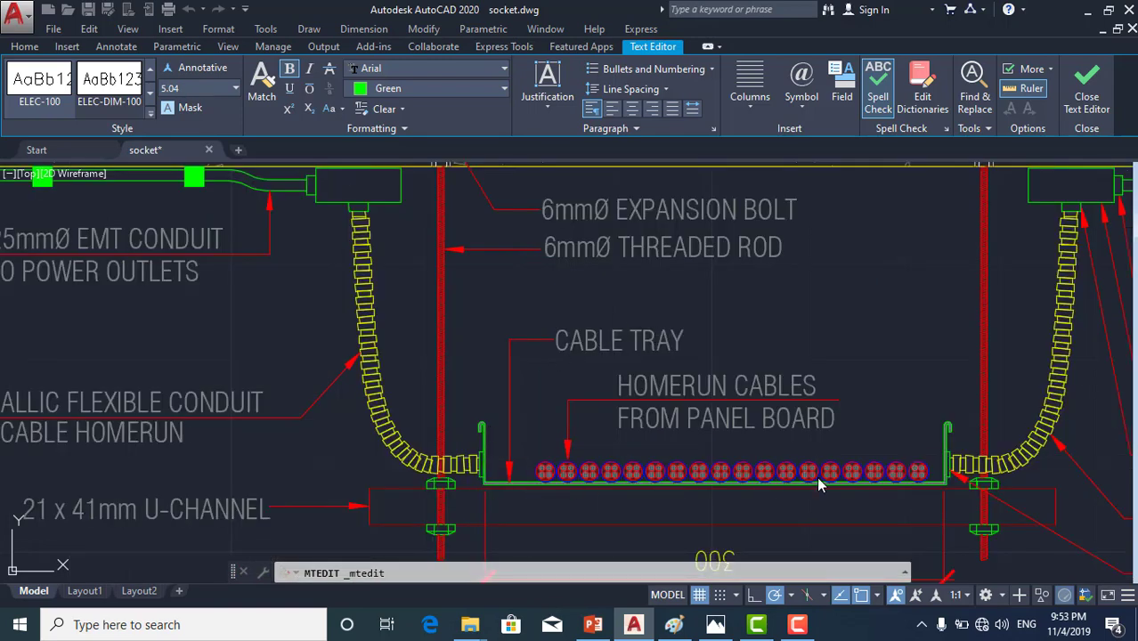
# Close the title text edit and bring the right conduit and FALSE CEILING into view.
pyautogui.click(552, 411)
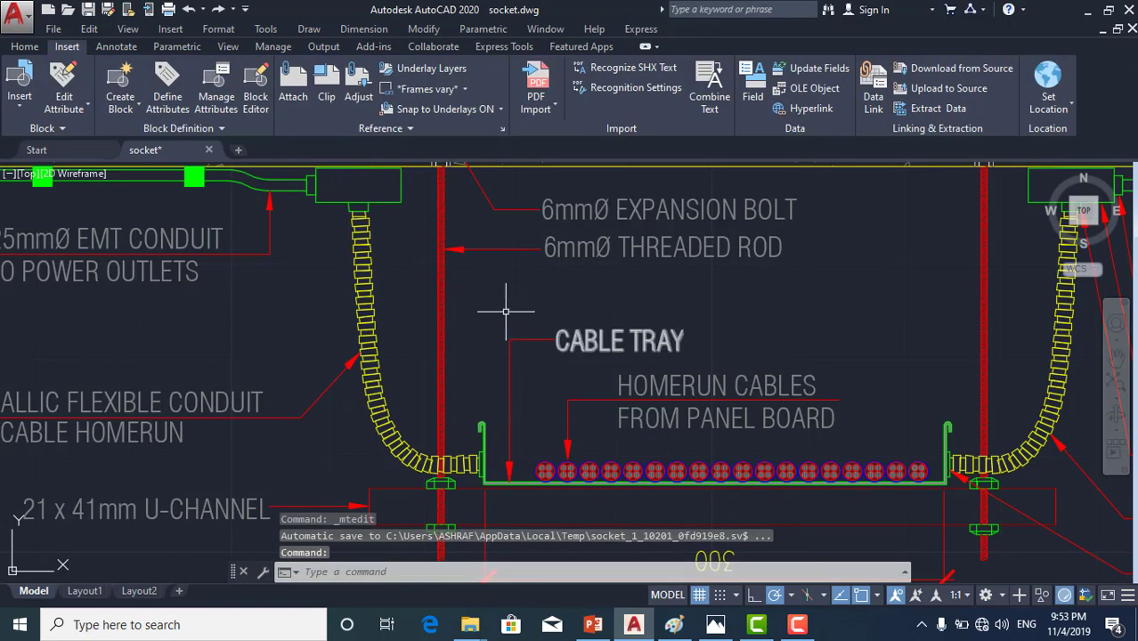
pyautogui.scroll(1, 463, 312)
pyautogui.moveTo(447, 318); pyautogui.dragTo(521, 190, button='middle')
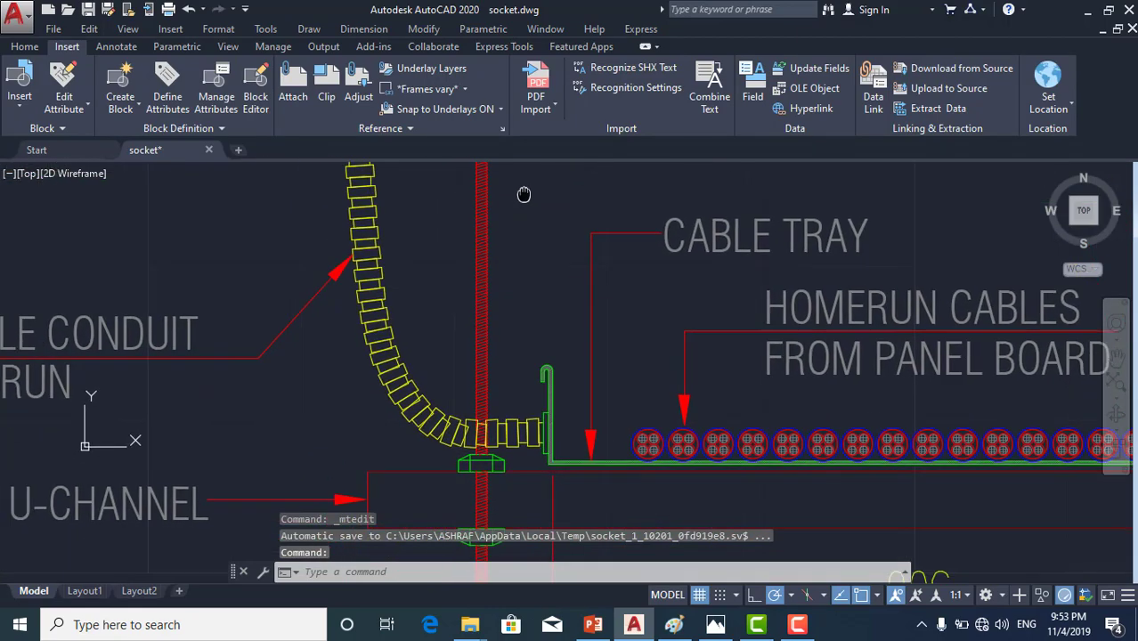
pyautogui.scroll(1, 570, 292)
pyautogui.moveTo(569, 292); pyautogui.dragTo(584, 247, button='middle')
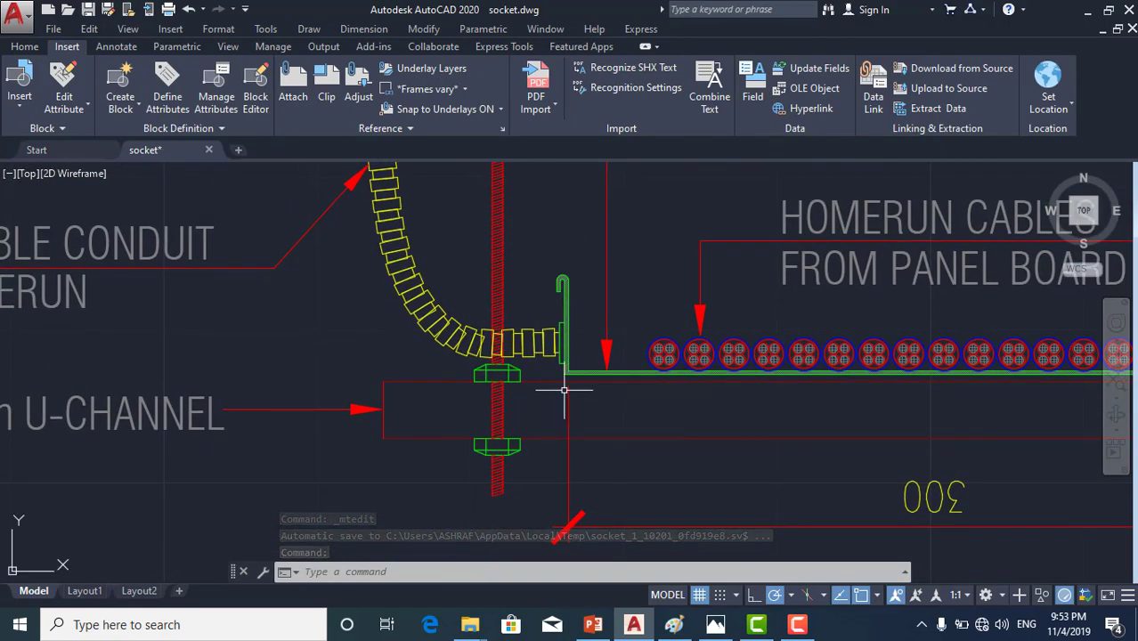
pyautogui.moveTo(635, 343); pyautogui.dragTo(214, 310, button='middle')
pyautogui.moveTo(679, 406); pyautogui.dragTo(340, 297, button='middle')
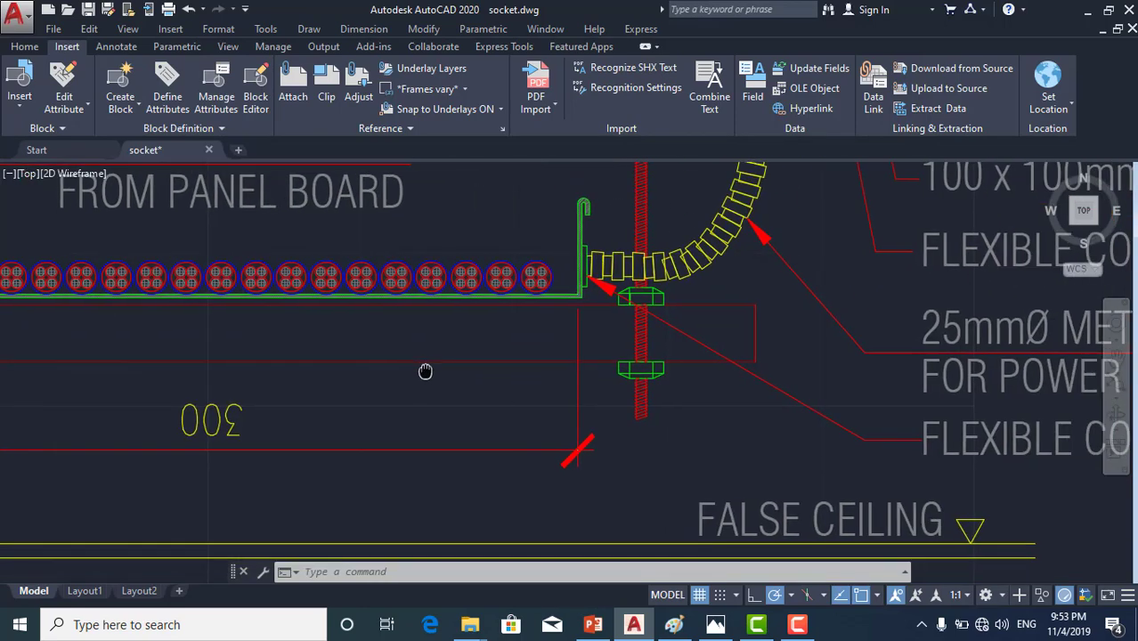
pyautogui.scroll(-2, 552, 402)
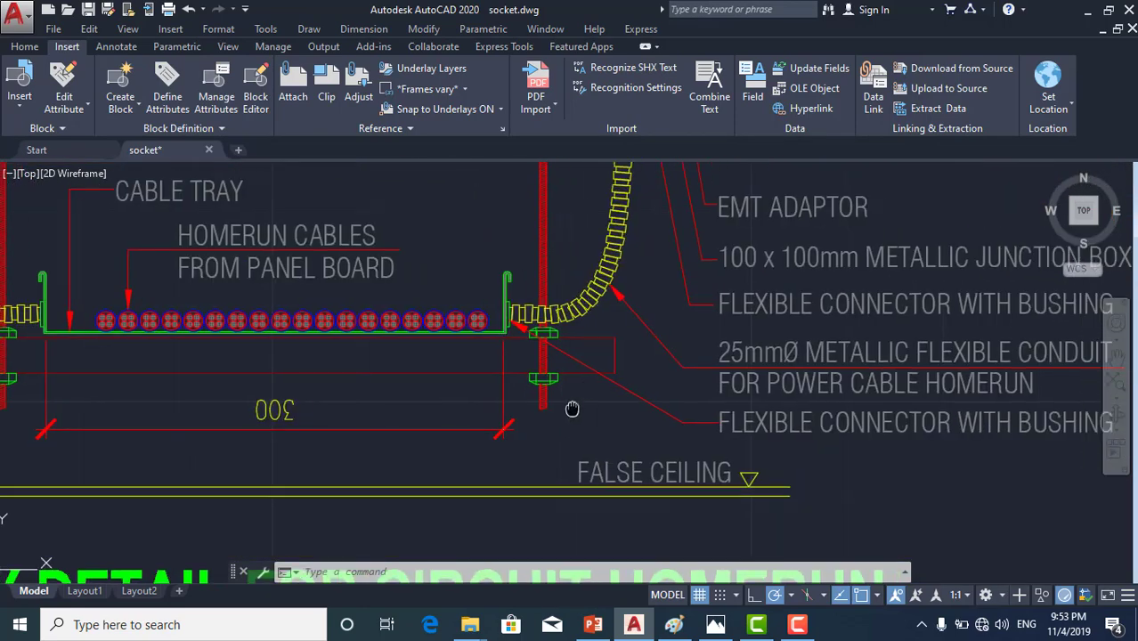
pyautogui.moveTo(572, 478); pyautogui.dragTo(401, 399, button='middle')
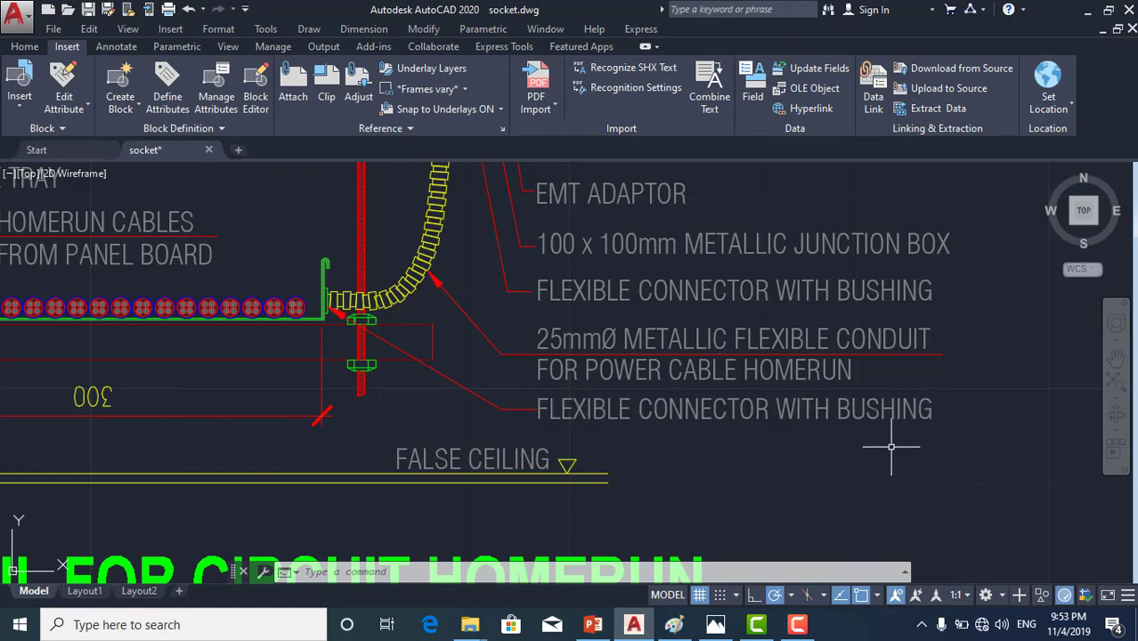
# Read the right-side callouts down to the conduit bend, C-clamp and EMT conduit.
pyautogui.scroll(4, 326, 314)
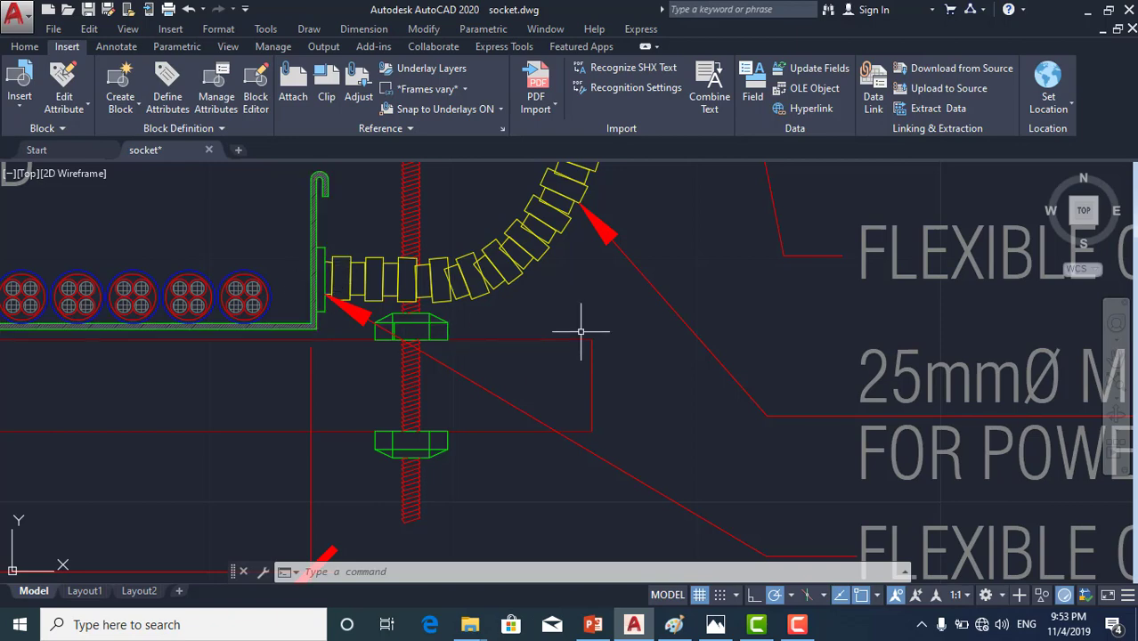
pyautogui.scroll(-2, 668, 361)
pyautogui.moveTo(673, 367)
pyautogui.mouseDown(button='middle')
pyautogui.moveTo(475, 392)
pyautogui.moveTo(437, 468)
pyautogui.mouseUp(button='middle')
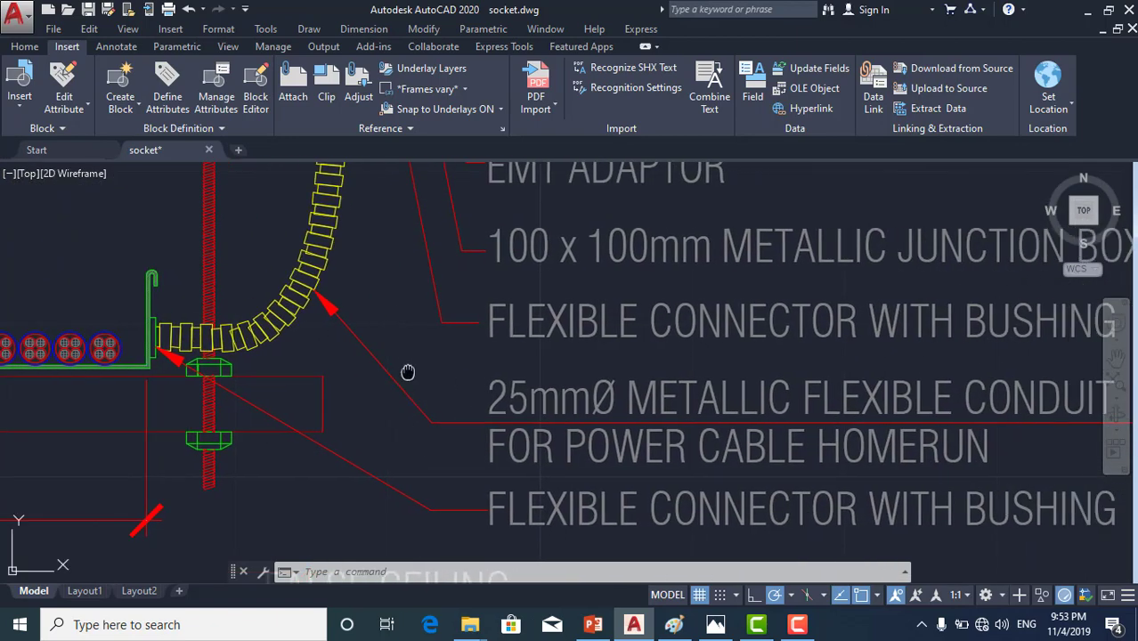
pyautogui.moveTo(406, 371); pyautogui.dragTo(305, 311, button='middle')
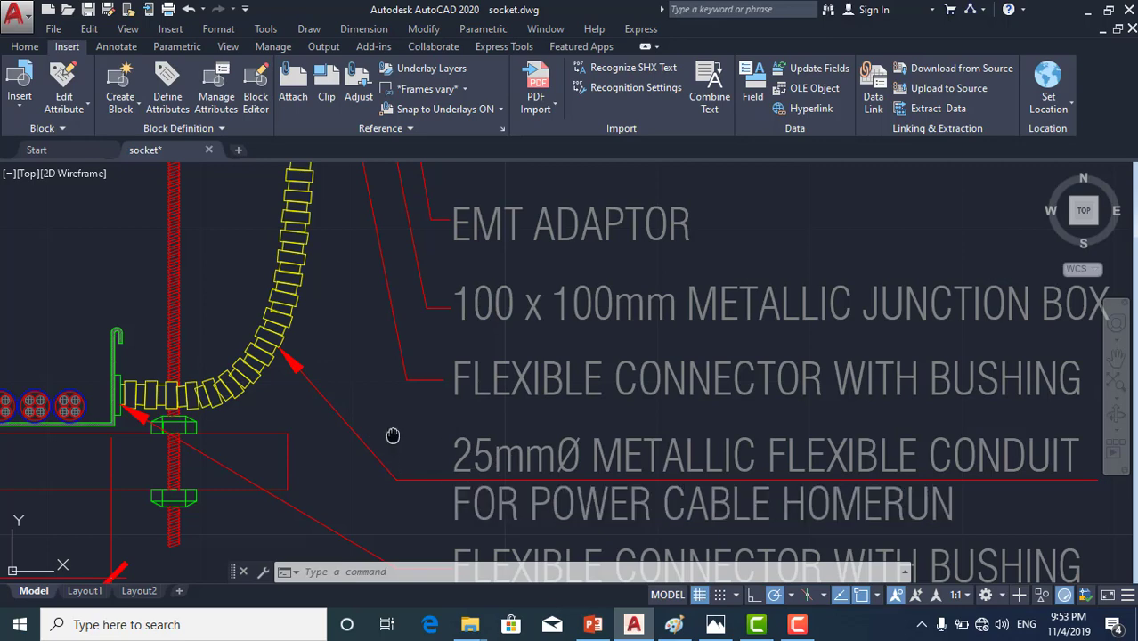
pyautogui.moveTo(402, 450); pyautogui.dragTo(313, 354, button='middle')
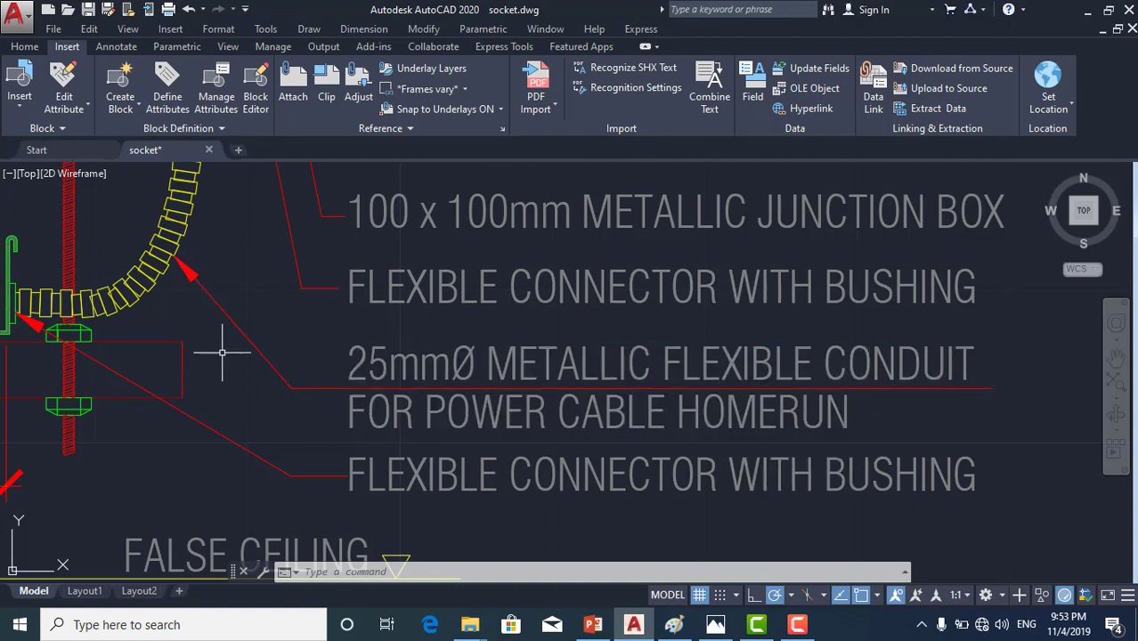
pyautogui.moveTo(223, 352); pyautogui.dragTo(465, 421, button='middle')
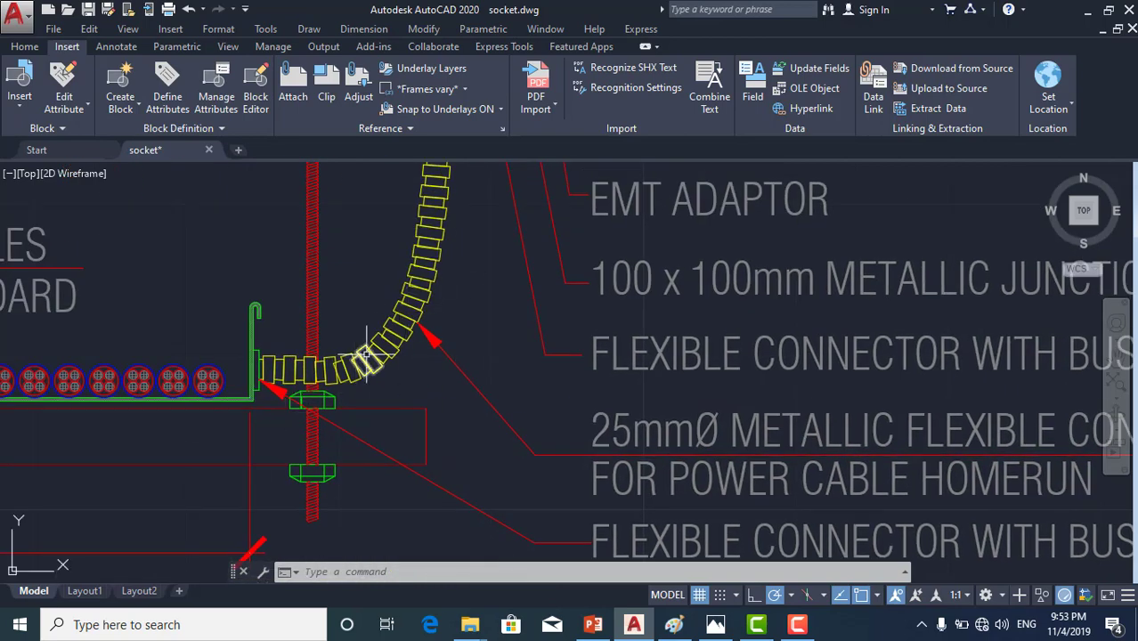
pyautogui.scroll(-2, 482, 286)
pyautogui.moveTo(483, 304); pyautogui.dragTo(389, 442, button='middle')
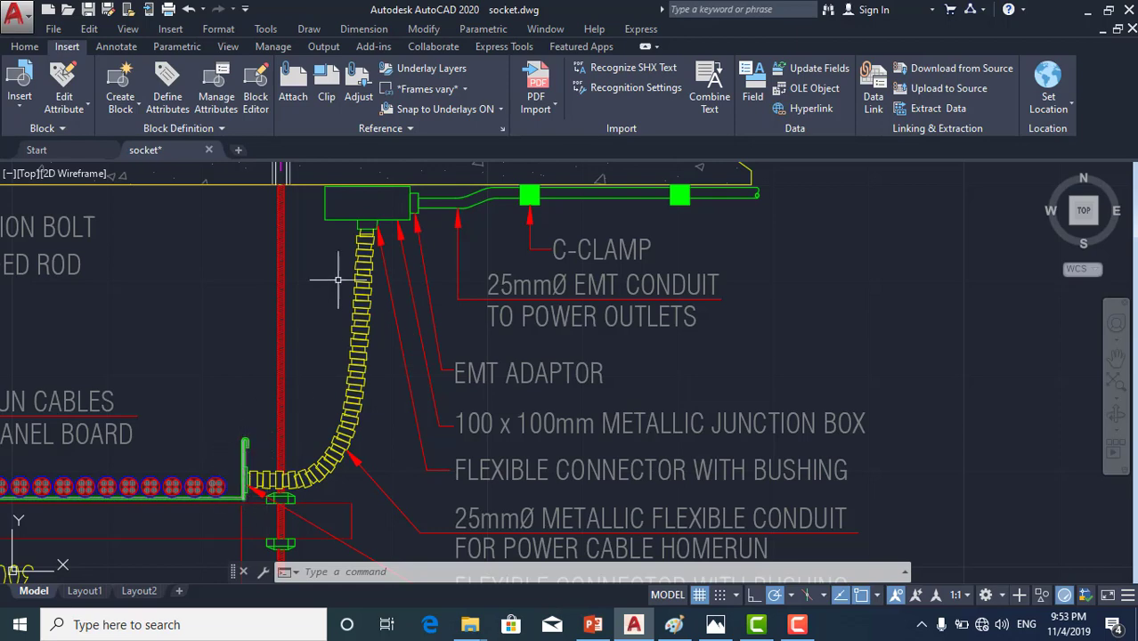
pyautogui.moveTo(338, 280); pyautogui.dragTo(340, 351, button='middle')
pyautogui.scroll(2, 623, 392)
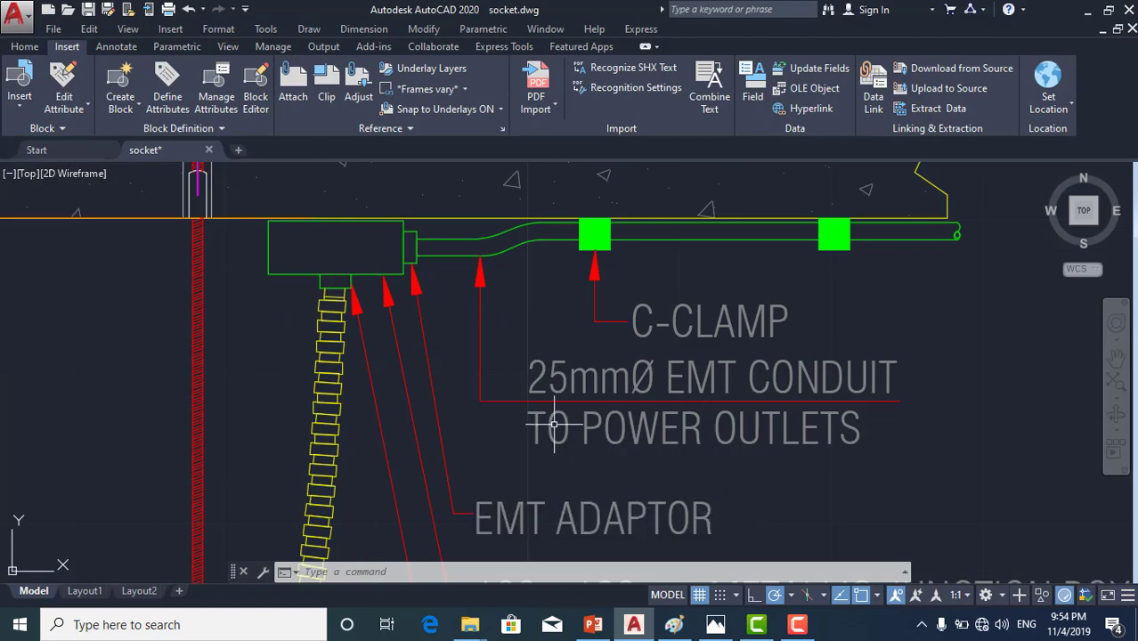
pyautogui.moveTo(554, 429); pyautogui.dragTo(561, 386, button='middle')
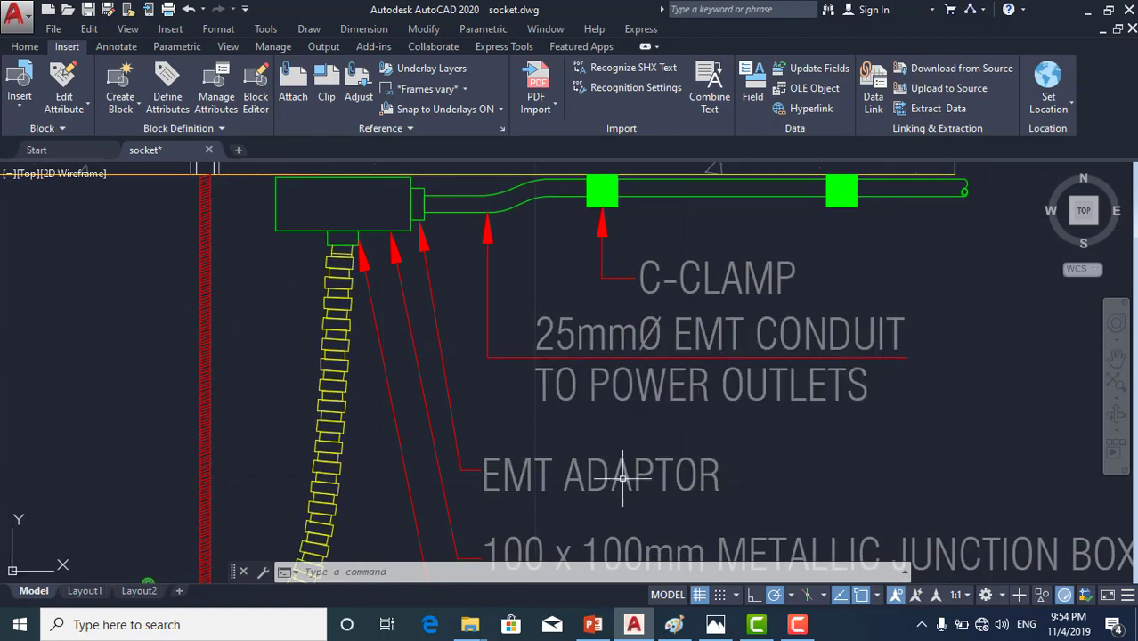
pyautogui.moveTo(795, 467); pyautogui.dragTo(784, 411, button='middle')
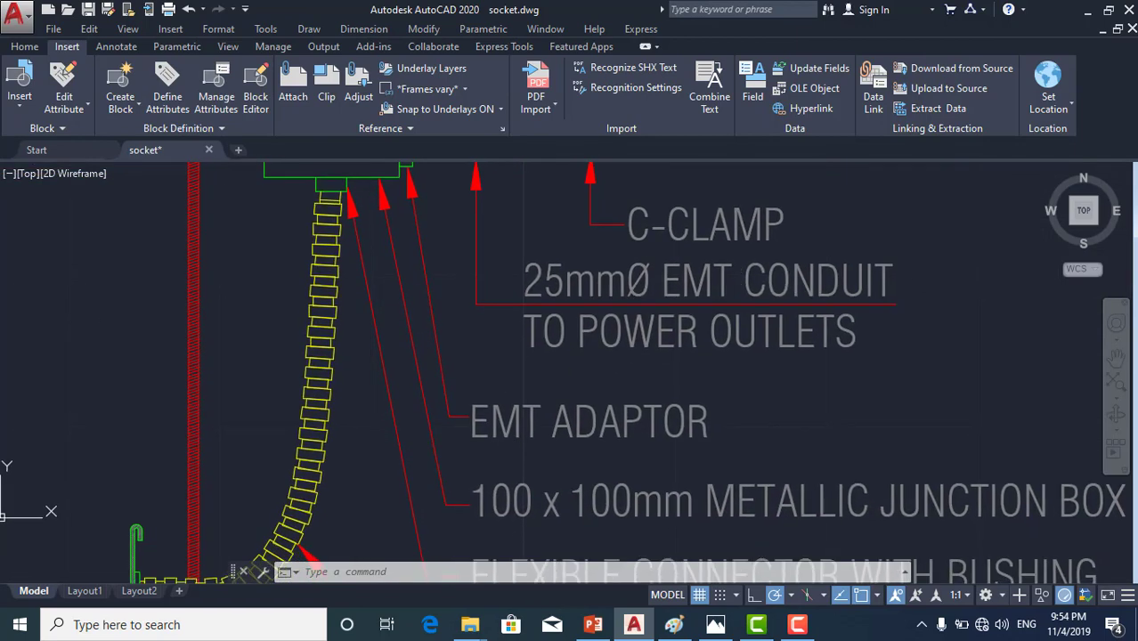
pyautogui.scroll(-2, 864, 402)
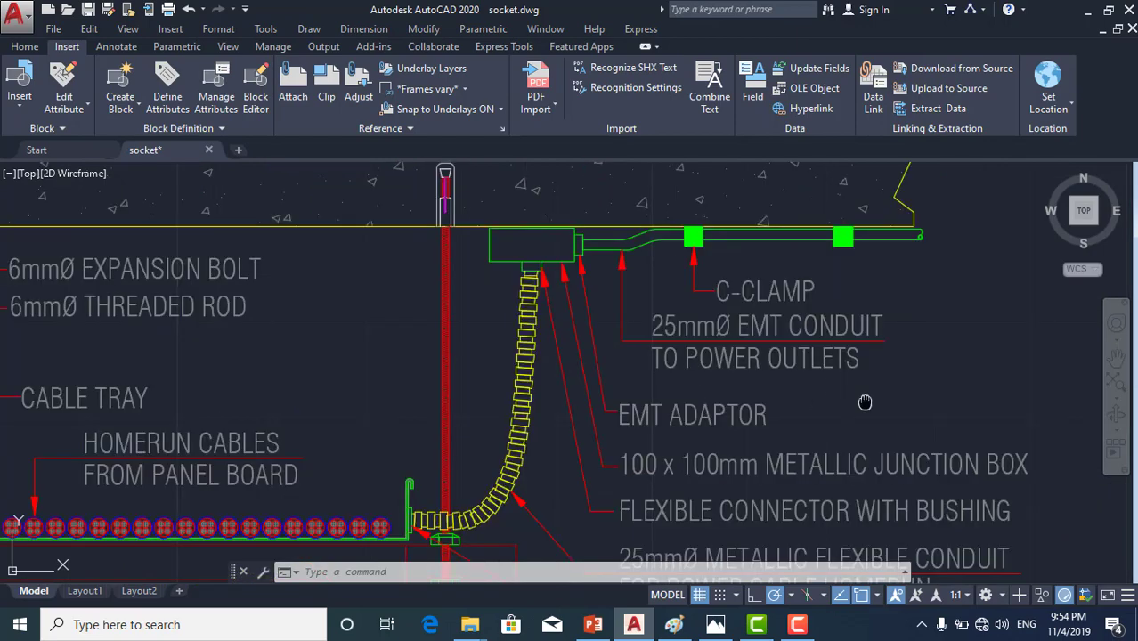
pyautogui.moveTo(865, 403); pyautogui.dragTo(794, 423, button='middle')
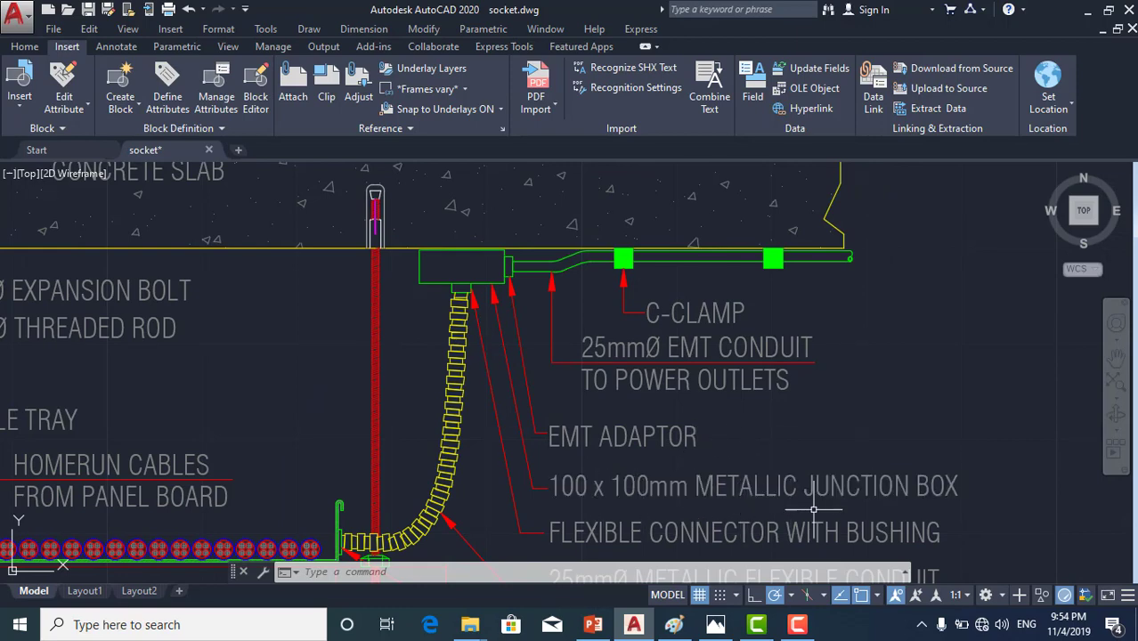
pyautogui.scroll(2, 484, 252)
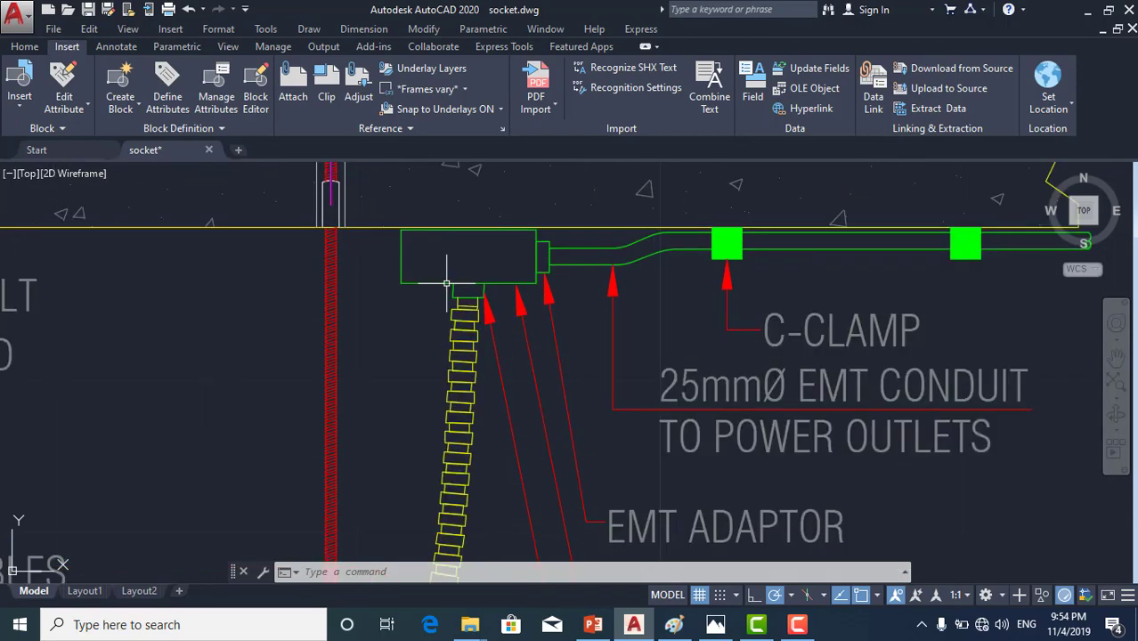
pyautogui.moveTo(483, 252); pyautogui.dragTo(421, 292, button='middle')
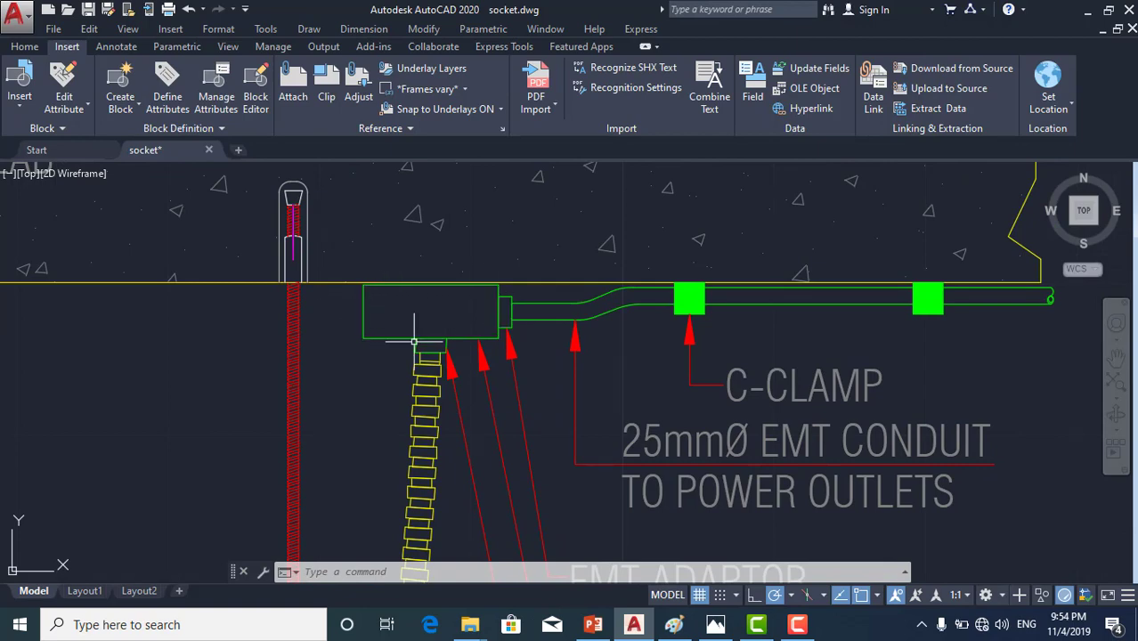
pyautogui.moveTo(570, 407)
pyautogui.mouseDown(button='middle')
pyautogui.moveTo(553, 240)
pyautogui.moveTo(523, 162)
pyautogui.mouseUp(button='middle')
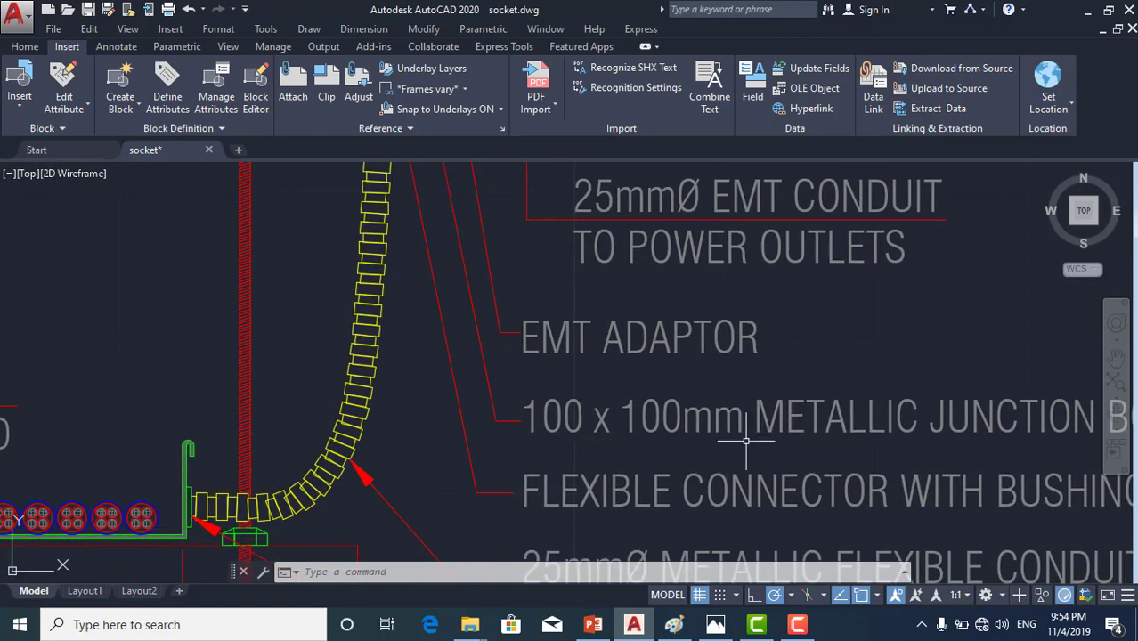
pyautogui.scroll(-1, 741, 437)
pyautogui.moveTo(564, 277); pyautogui.dragTo(548, 323, button='middle')
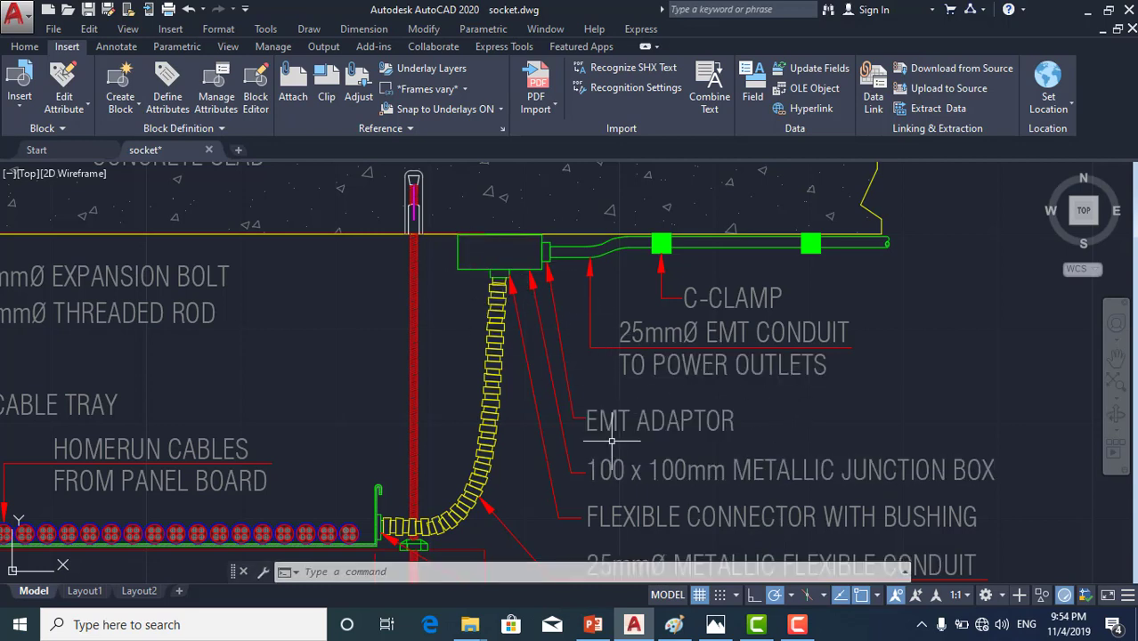
# Inspect the junction box and EMT ADAPTOR label, then zoom back out to the full detail.
pyautogui.scroll(4, 543, 254)
pyautogui.moveTo(540, 267); pyautogui.dragTo(420, 265, button='middle')
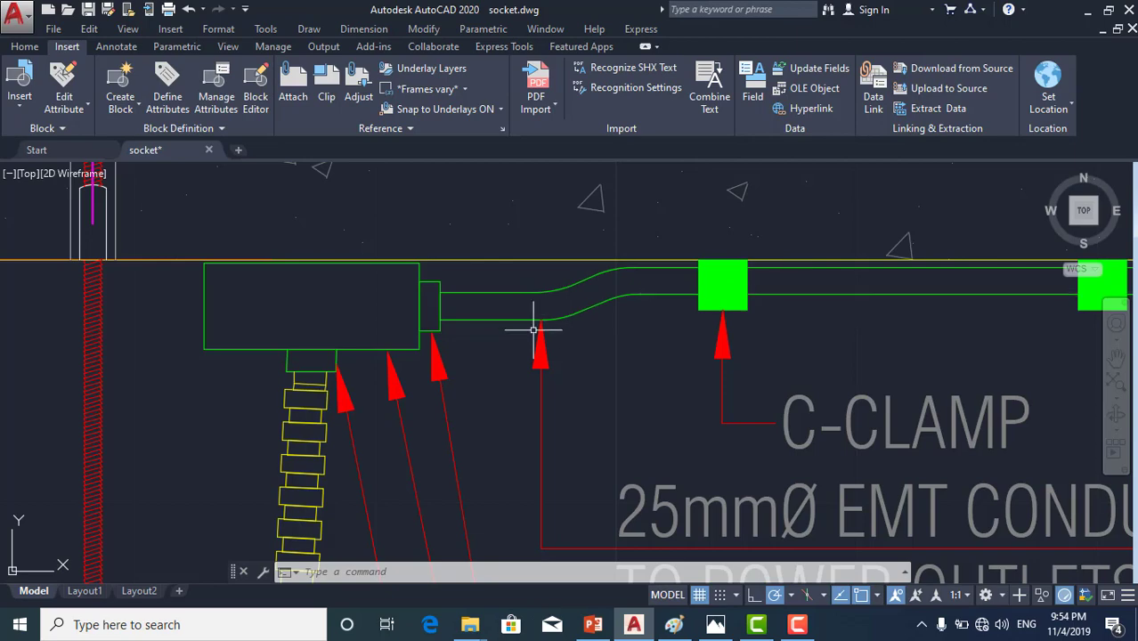
pyautogui.scroll(-2, 472, 355)
pyautogui.moveTo(490, 351); pyautogui.dragTo(431, 289, button='middle')
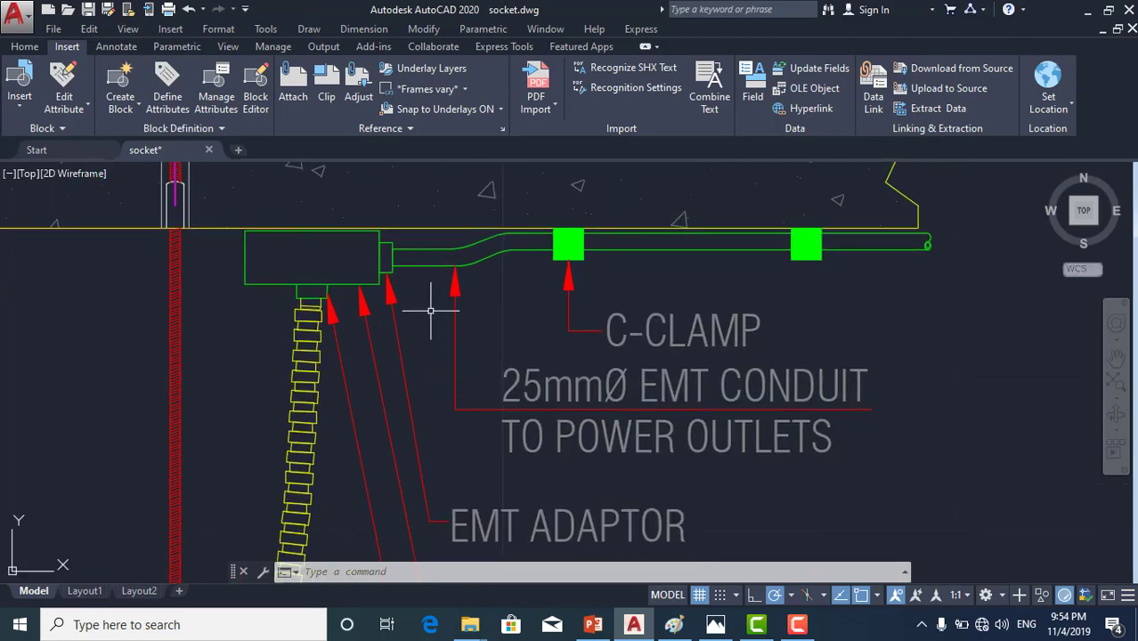
pyautogui.moveTo(397, 299); pyautogui.dragTo(393, 377, button='middle')
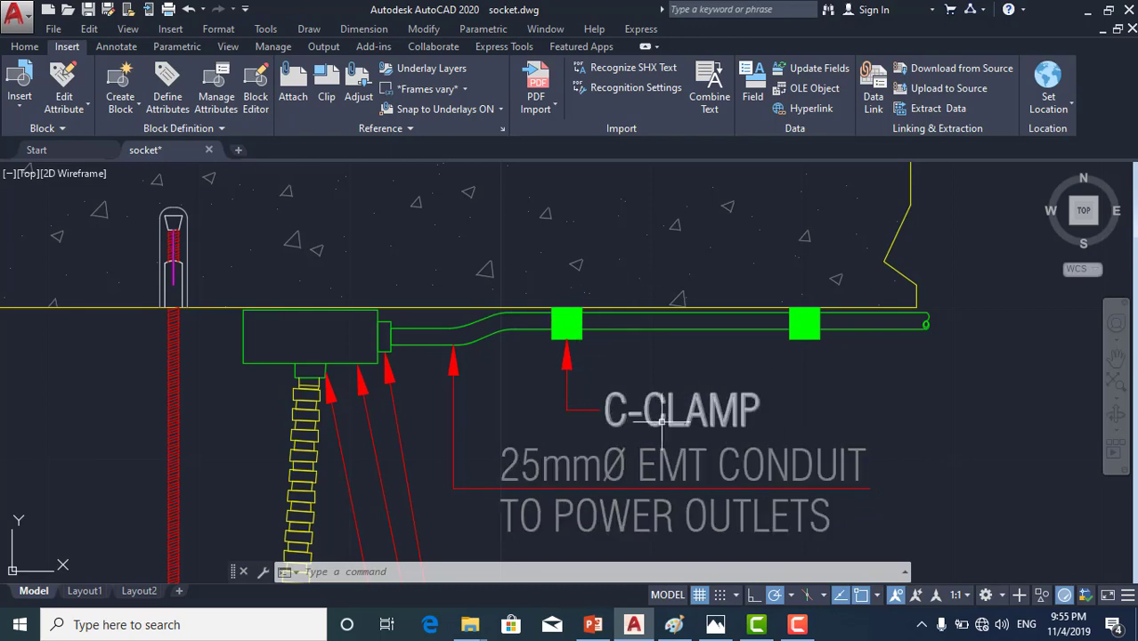
pyautogui.scroll(-1, 623, 392)
pyautogui.scroll(-1, 534, 380)
pyautogui.scroll(-1, 392, 295)
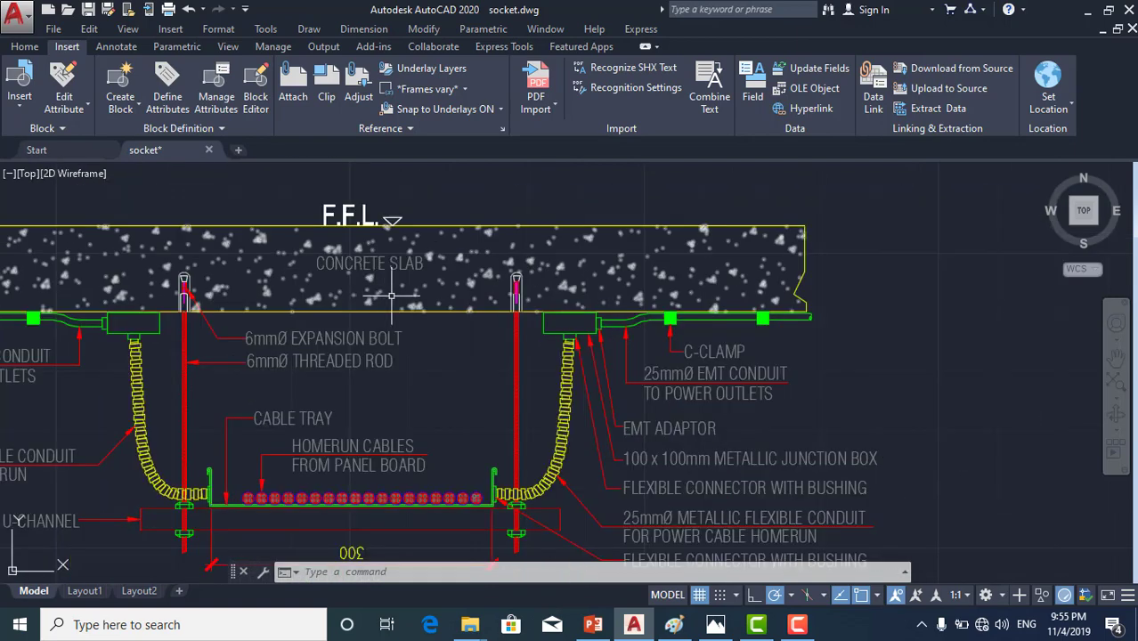
# Frame the cable tray with the concrete slab and F.F.L. mark filling the window.
pyautogui.moveTo(619, 281); pyautogui.dragTo(633, 222, button='middle')
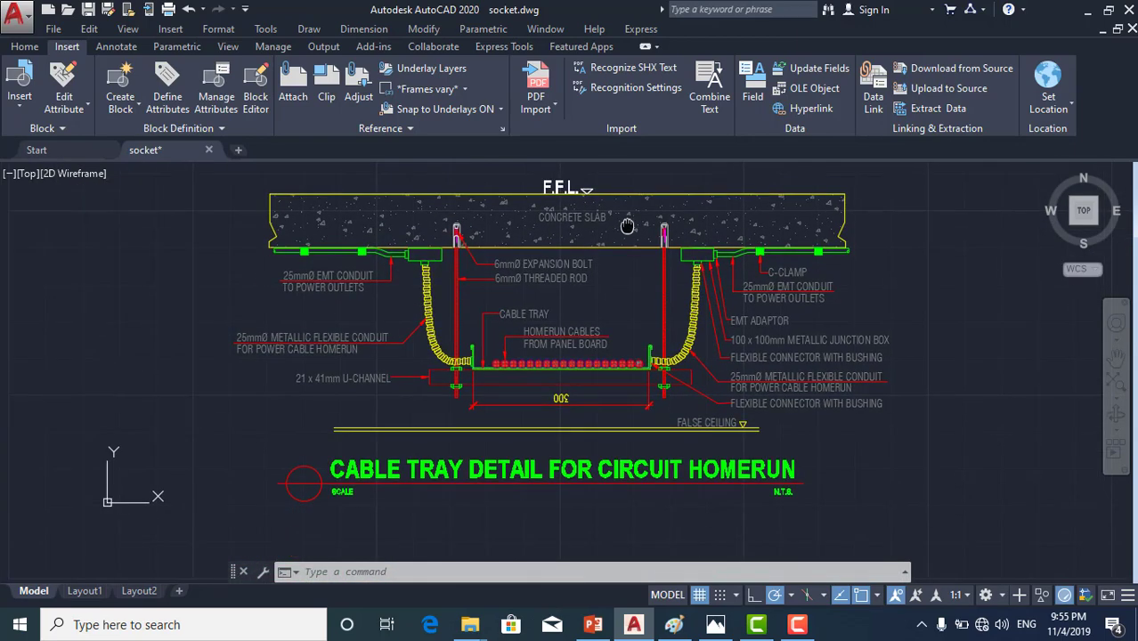
pyautogui.scroll(1, 519, 506)
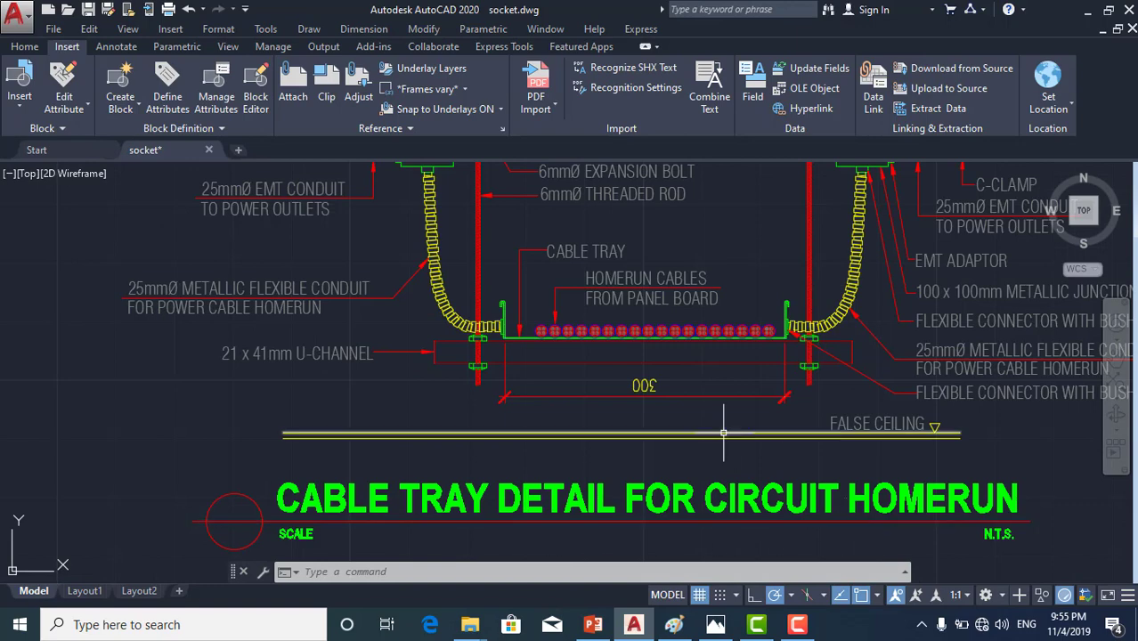
pyautogui.moveTo(727, 347)
pyautogui.mouseDown(button='middle')
pyautogui.moveTo(732, 449)
pyautogui.moveTo(664, 431)
pyautogui.moveTo(588, 390)
pyautogui.mouseUp(button='middle')
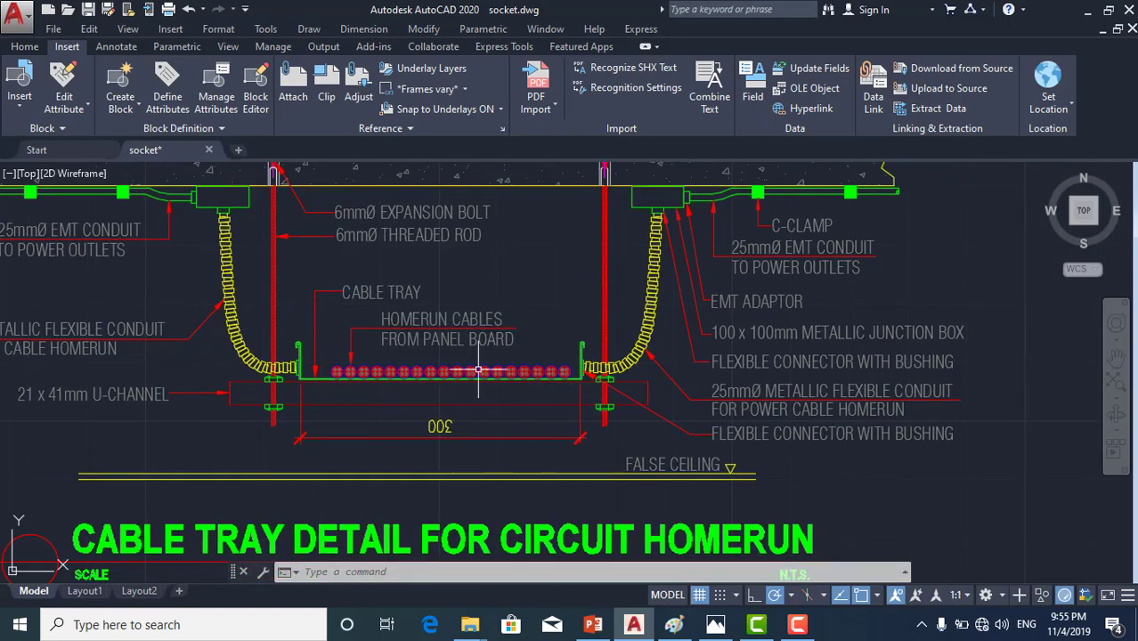
pyautogui.moveTo(537, 371); pyautogui.dragTo(636, 461, button='middle')
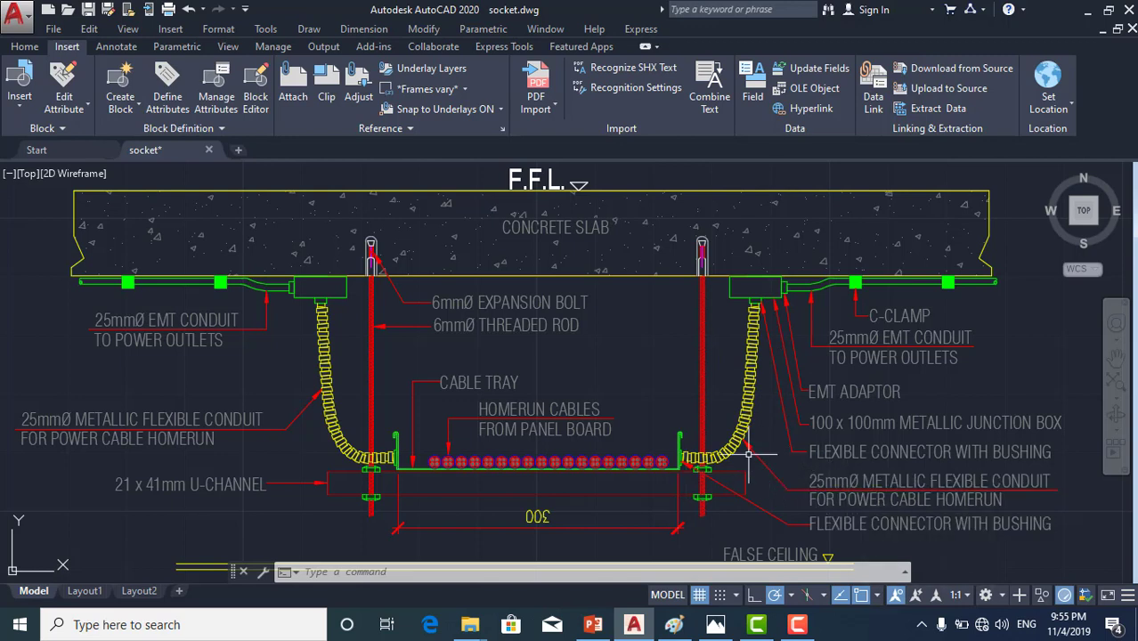
pyautogui.moveTo(658, 493); pyautogui.dragTo(608, 468, button='middle')
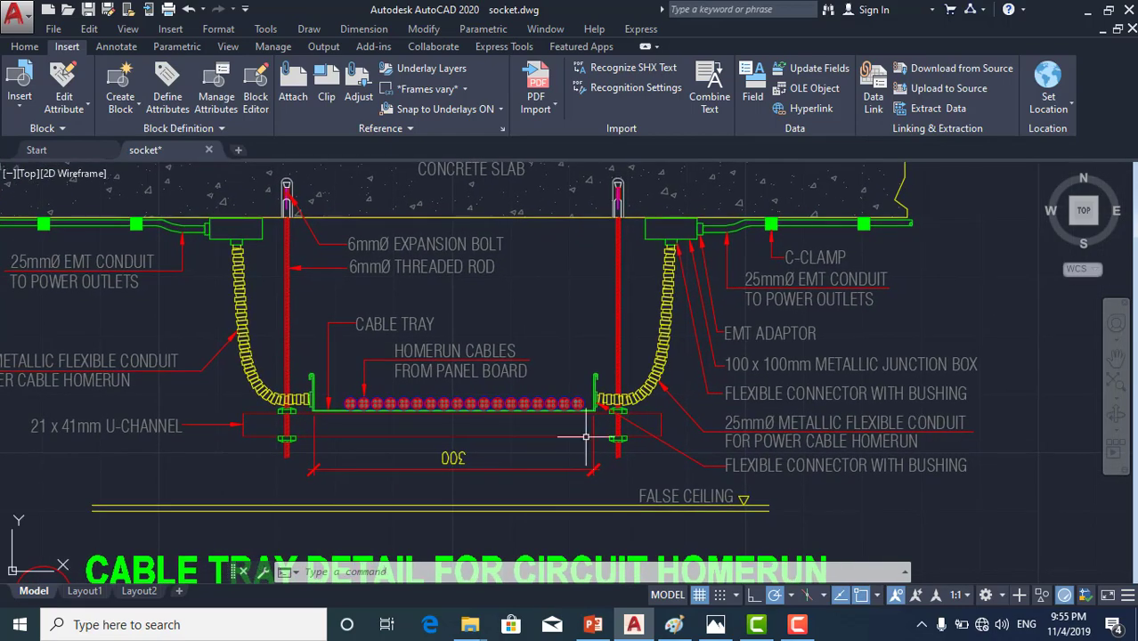
pyautogui.scroll(5, 649, 387)
pyautogui.moveTo(590, 546); pyautogui.dragTo(451, 331, button='middle')
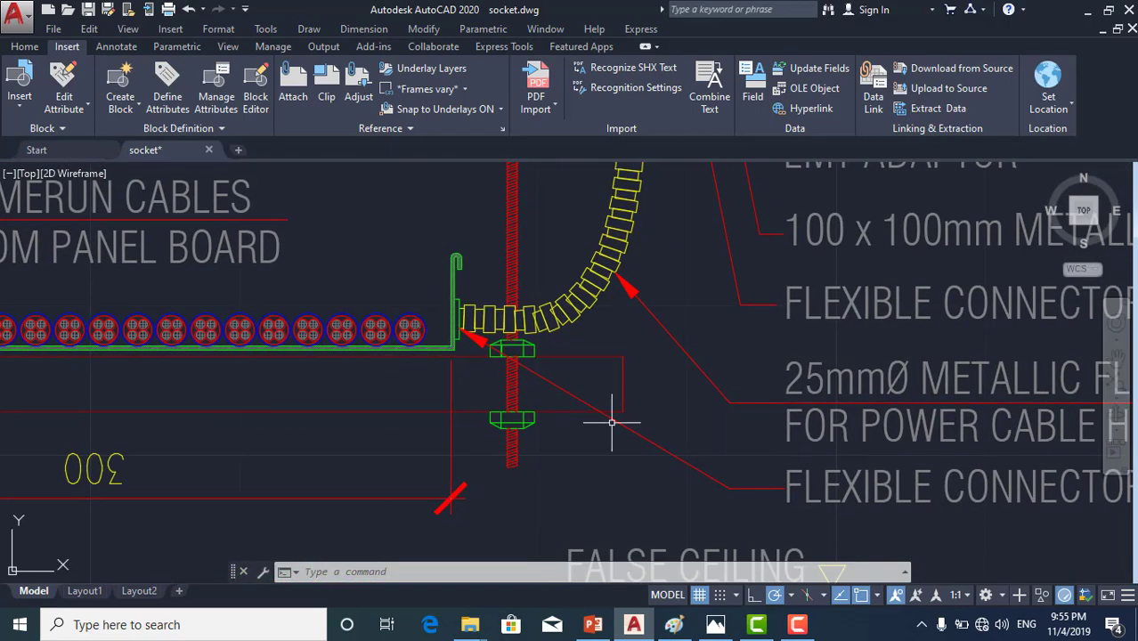
pyautogui.scroll(-3, 614, 423)
pyautogui.scroll(3, 783, 470)
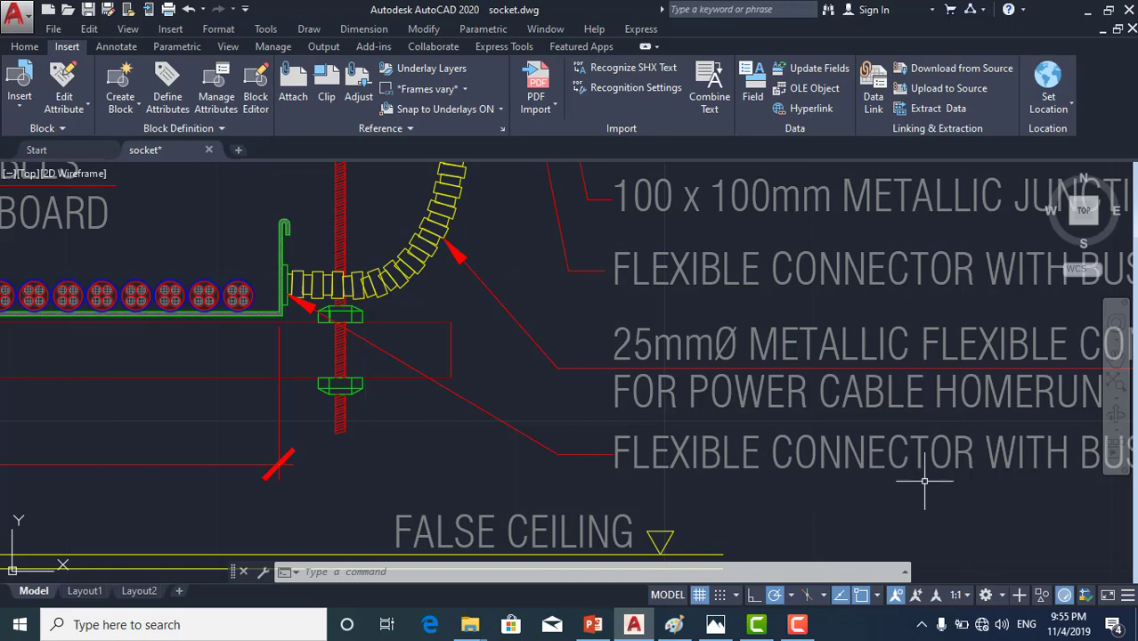
pyautogui.moveTo(1064, 487); pyautogui.dragTo(908, 490, button='middle')
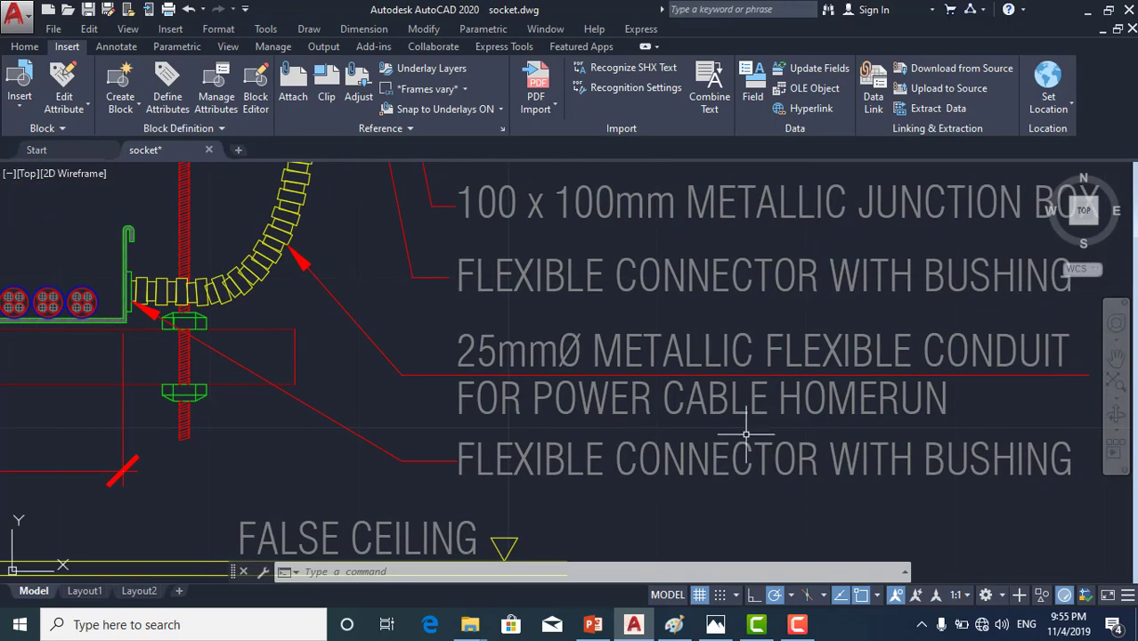
pyautogui.scroll(-2, 744, 437)
pyautogui.scroll(2, 656, 414)
pyautogui.scroll(3, 566, 378)
pyautogui.scroll(1, 567, 378)
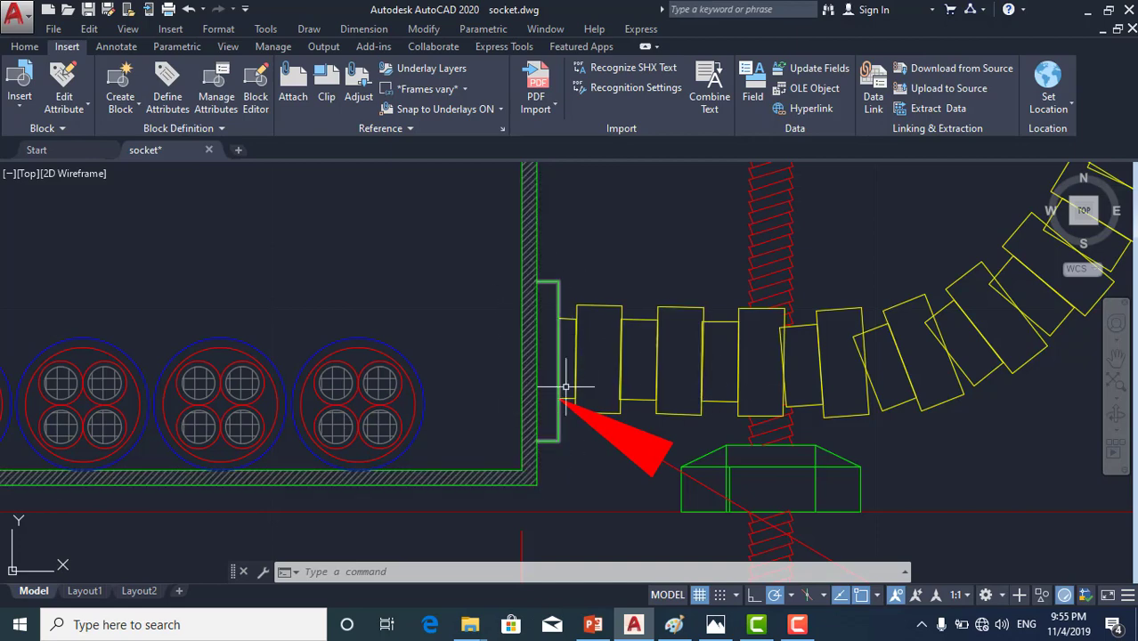
pyautogui.scroll(-2, 574, 381)
pyautogui.scroll(-3, 602, 365)
pyautogui.scroll(-2, 628, 343)
pyautogui.scroll(-2, 654, 316)
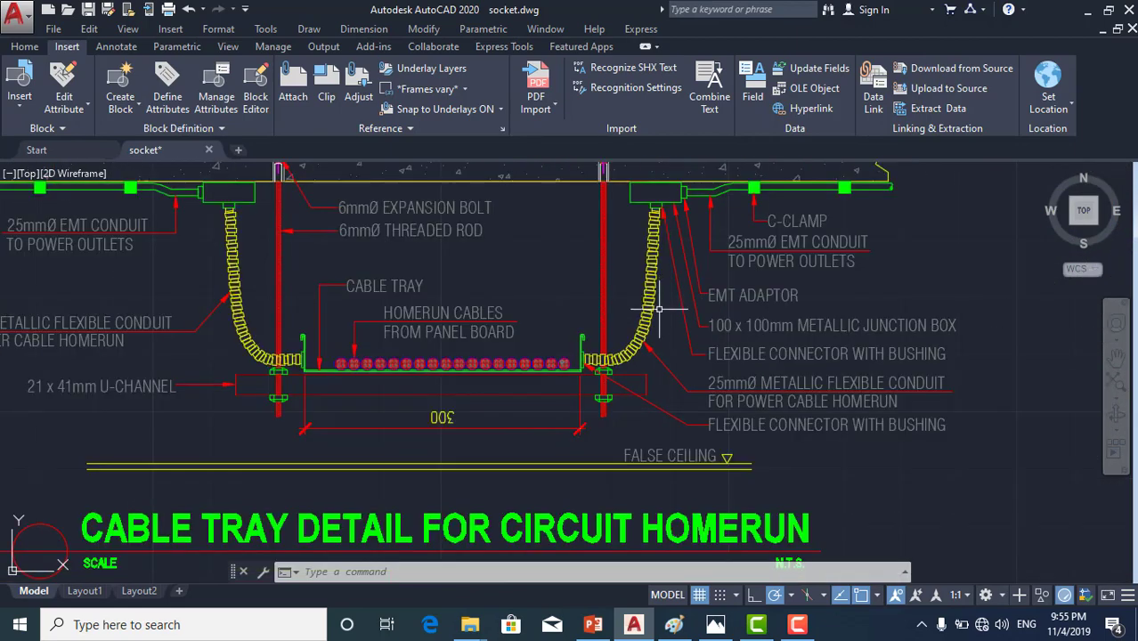
# Zoom onto the right junction box, EMT conduit, C-clamps and the conduit labels beneath.
pyautogui.moveTo(662, 295); pyautogui.dragTo(551, 413, button='middle')
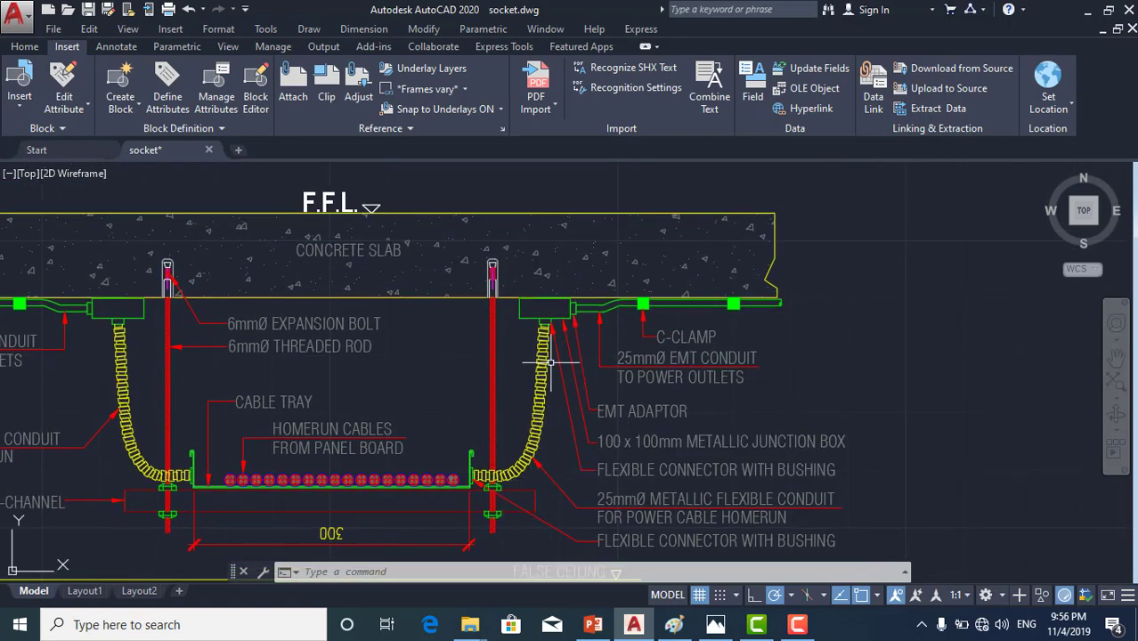
pyautogui.scroll(3, 543, 352)
pyautogui.moveTo(532, 338); pyautogui.dragTo(495, 389, button='middle')
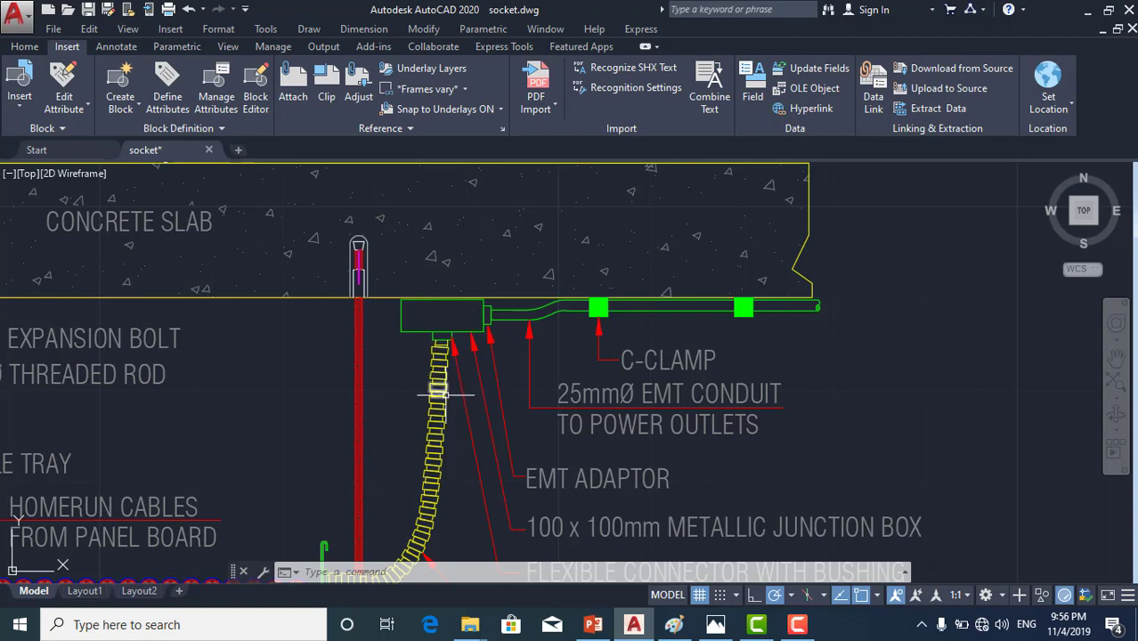
pyautogui.moveTo(558, 463); pyautogui.dragTo(544, 358, button='middle')
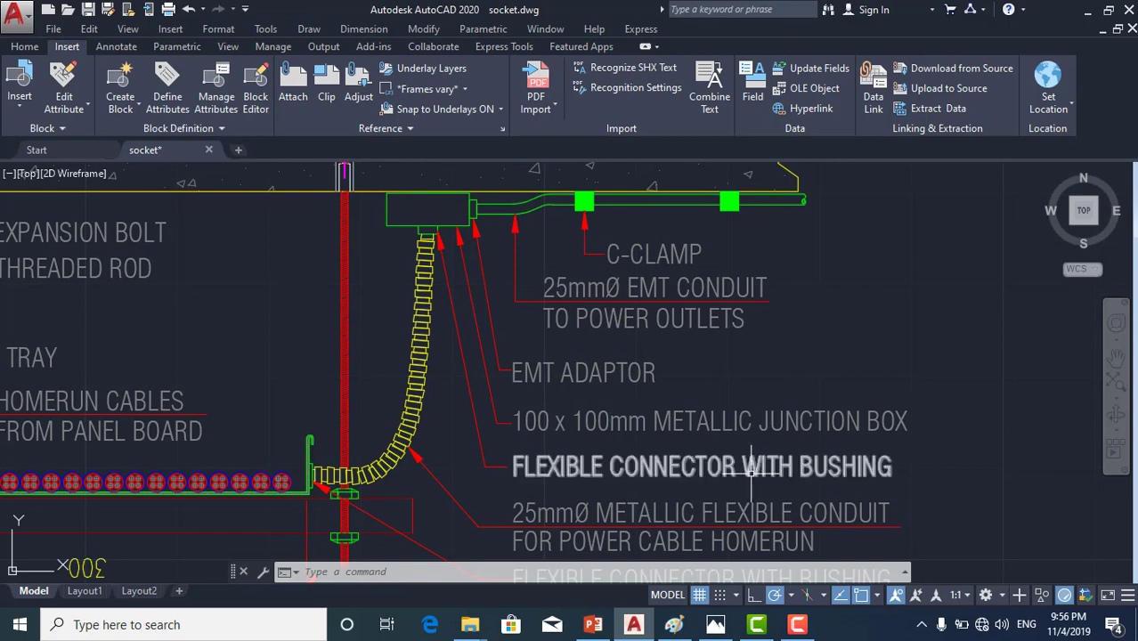
pyautogui.moveTo(662, 447); pyautogui.dragTo(644, 500, button='middle')
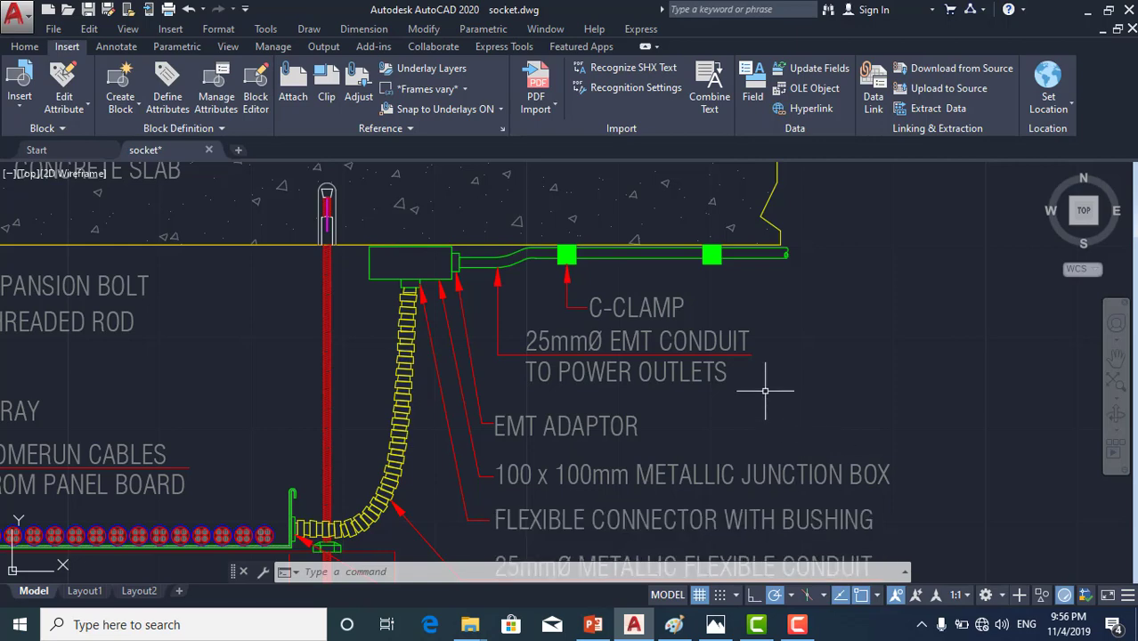
pyautogui.moveTo(764, 392); pyautogui.dragTo(741, 455, button='middle')
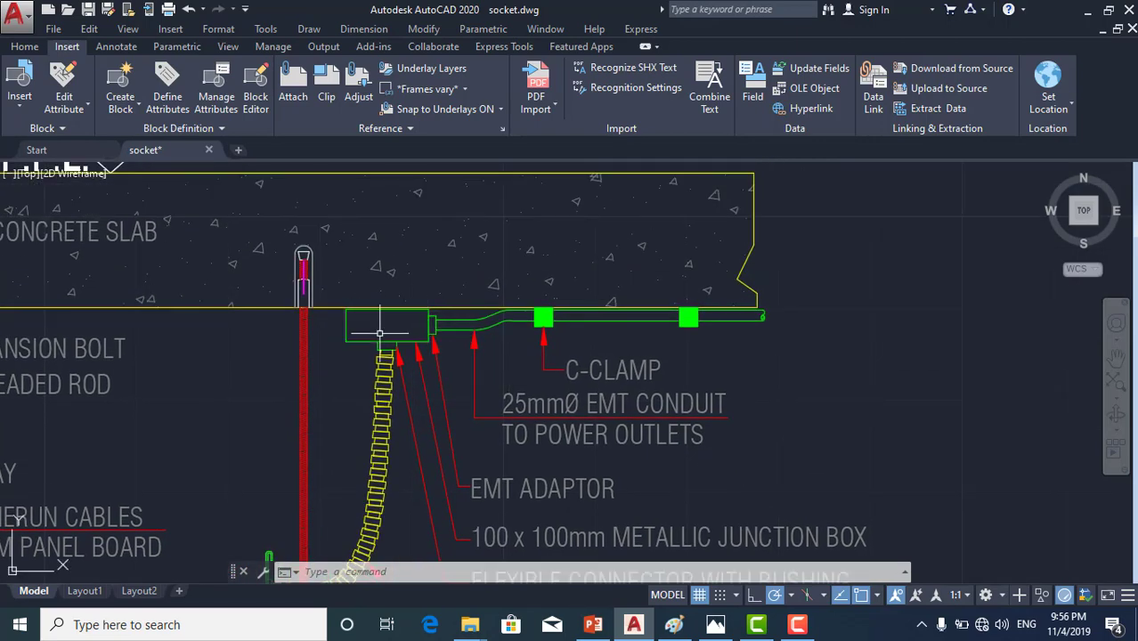
pyautogui.scroll(1, 456, 334)
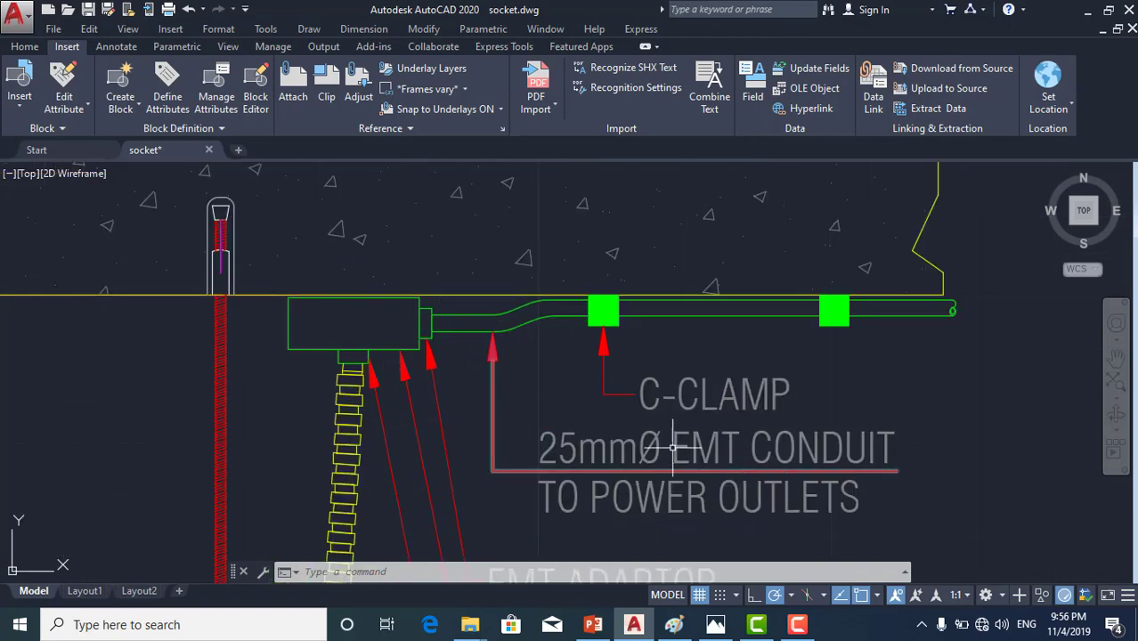
pyautogui.scroll(-1, 712, 472)
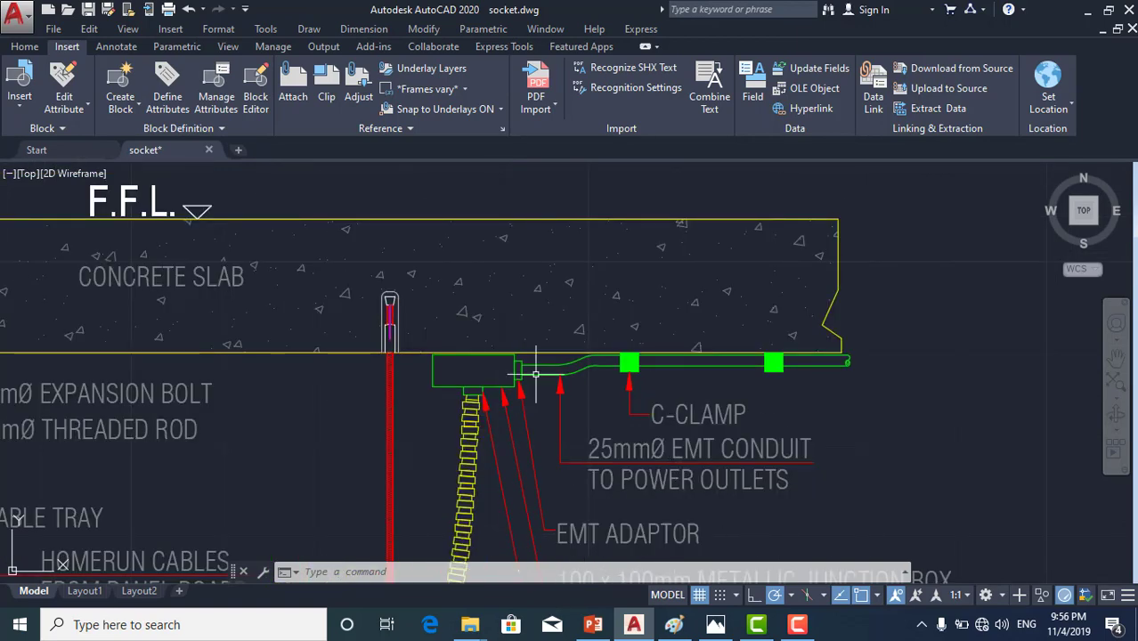
pyautogui.moveTo(588, 394); pyautogui.dragTo(513, 404, button='middle')
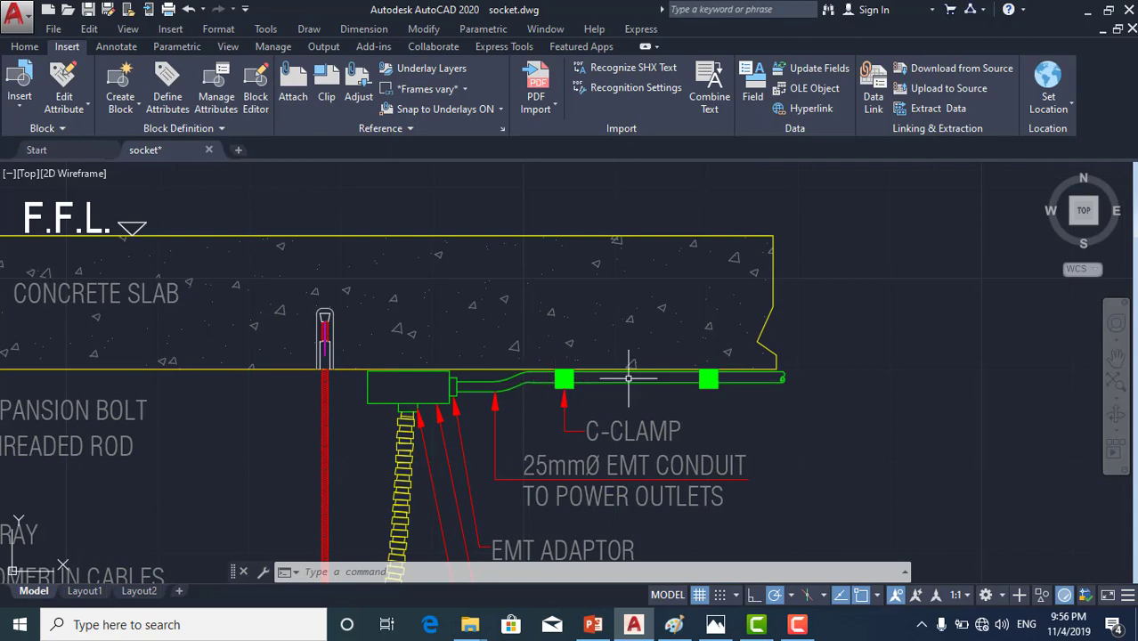
pyautogui.scroll(-2, 780, 447)
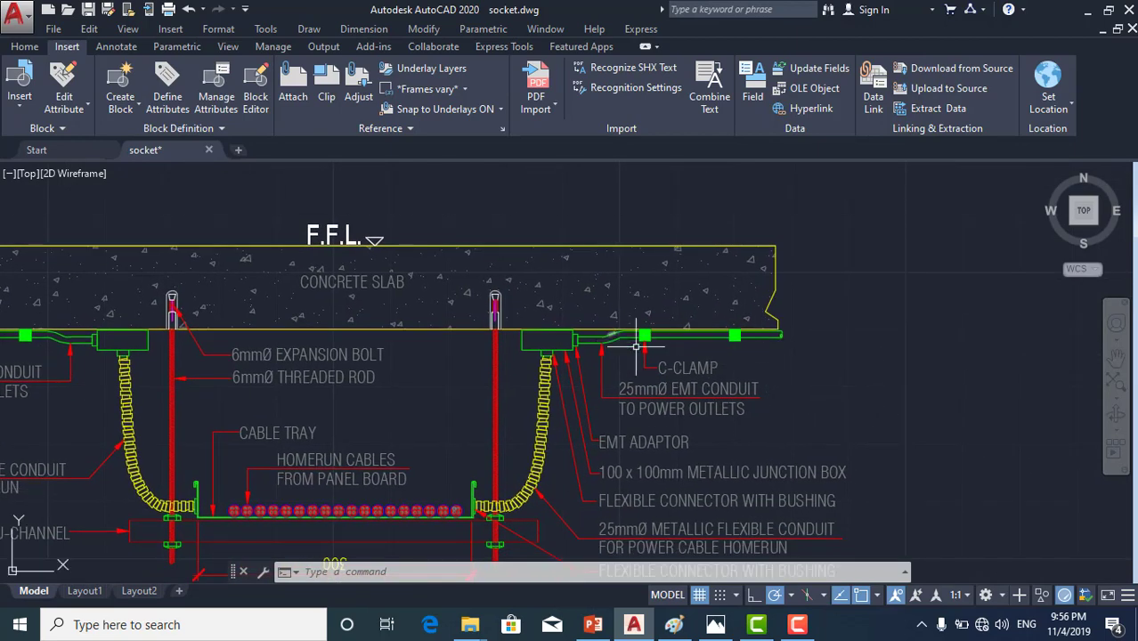
# Pan across both junction boxes, false ceiling and title to centre the cable tray.
pyautogui.moveTo(553, 292); pyautogui.dragTo(785, 281, button='middle')
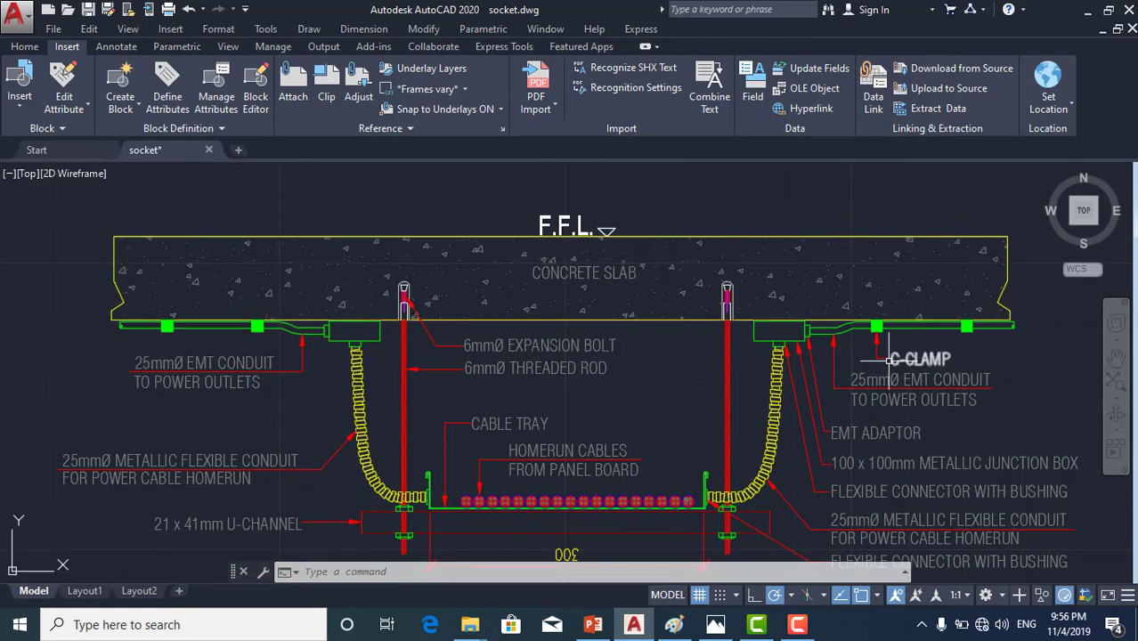
pyautogui.moveTo(416, 382); pyautogui.dragTo(506, 230, button='middle')
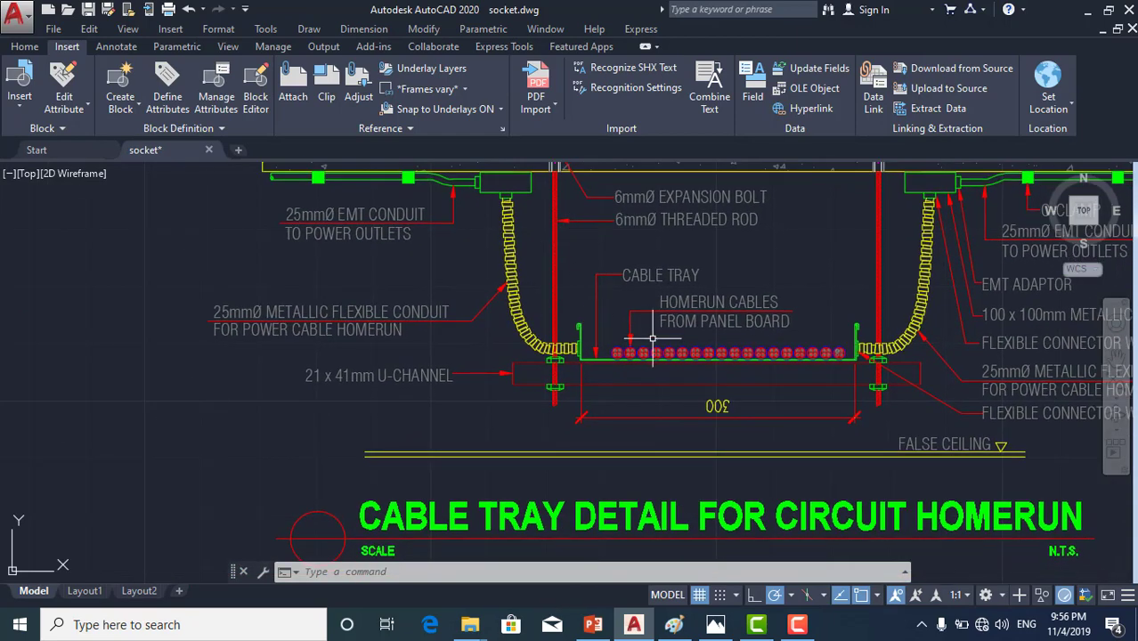
pyautogui.moveTo(651, 338); pyautogui.dragTo(545, 332, button='middle')
pyautogui.scroll(2, 512, 397)
pyautogui.scroll(1, 462, 374)
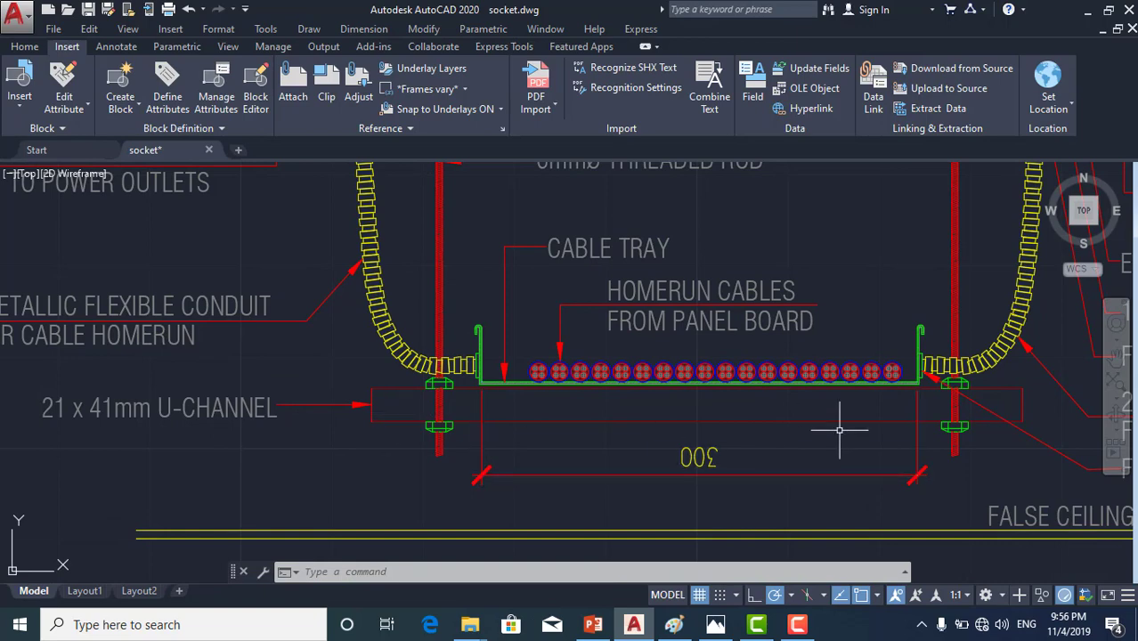
pyautogui.moveTo(841, 381); pyautogui.dragTo(774, 392, button='middle')
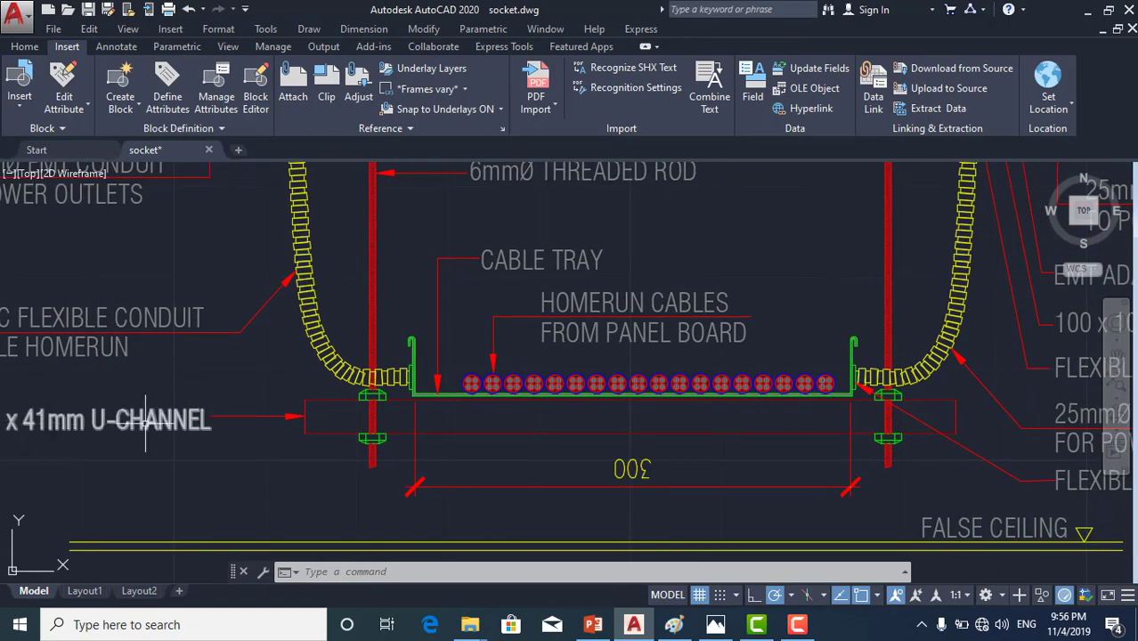
pyautogui.moveTo(161, 422); pyautogui.dragTo(17, 422, button='middle')
pyautogui.scroll(-2, 588, 484)
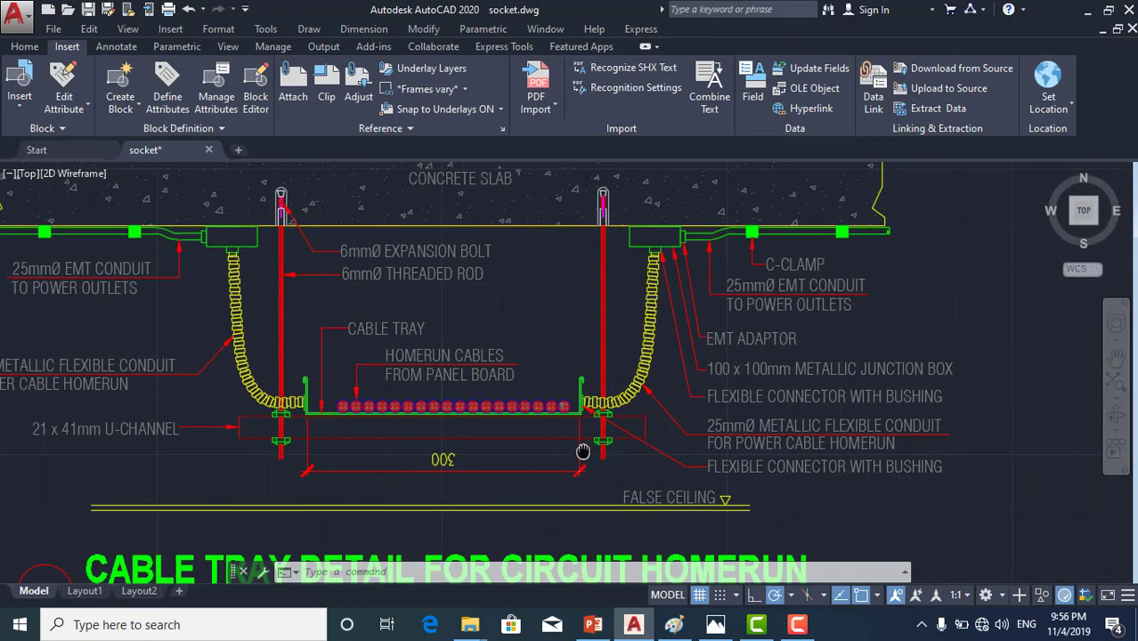
pyautogui.moveTo(582, 452); pyautogui.dragTo(520, 436, button='middle')
# Frame the whole detail from slab to title, then bring up CABLE TRAY DETAIL FOR CIRCUIT HOMERUN.jpg in Photos.
pyautogui.scroll(1, 587, 454)
pyautogui.scroll(1, 535, 419)
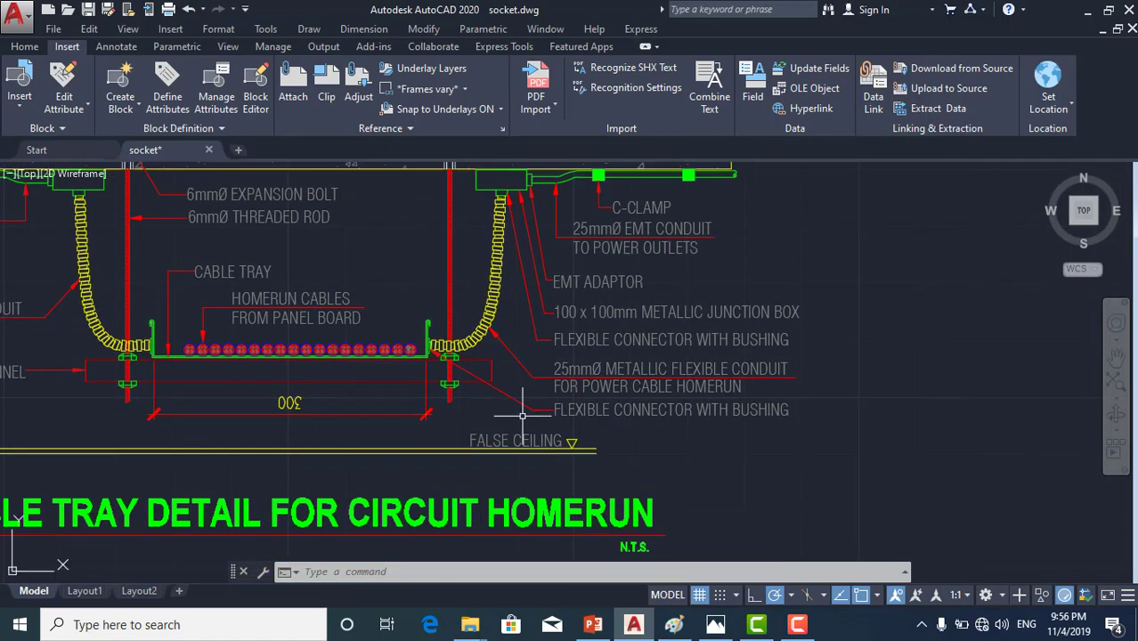
pyautogui.scroll(1, 469, 380)
pyautogui.moveTo(432, 203)
pyautogui.mouseDown(button='middle')
pyautogui.moveTo(521, 477)
pyautogui.moveTo(470, 420)
pyautogui.mouseUp(button='middle')
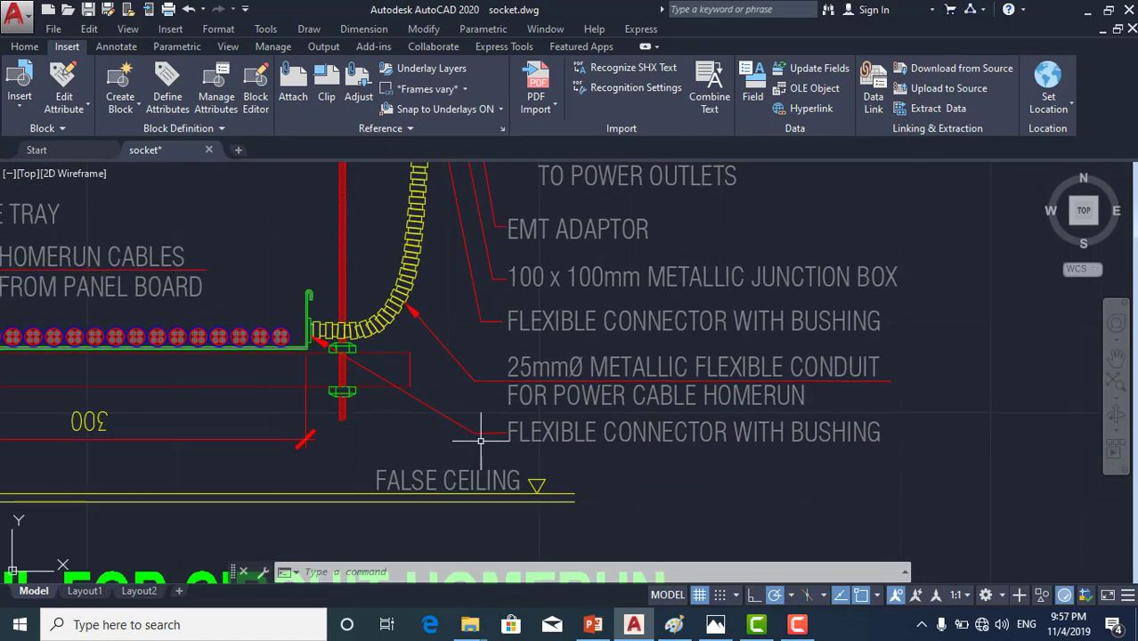
pyautogui.moveTo(383, 379)
pyautogui.mouseDown(button='middle')
pyautogui.moveTo(541, 356)
pyautogui.moveTo(746, 367)
pyautogui.mouseUp(button='middle')
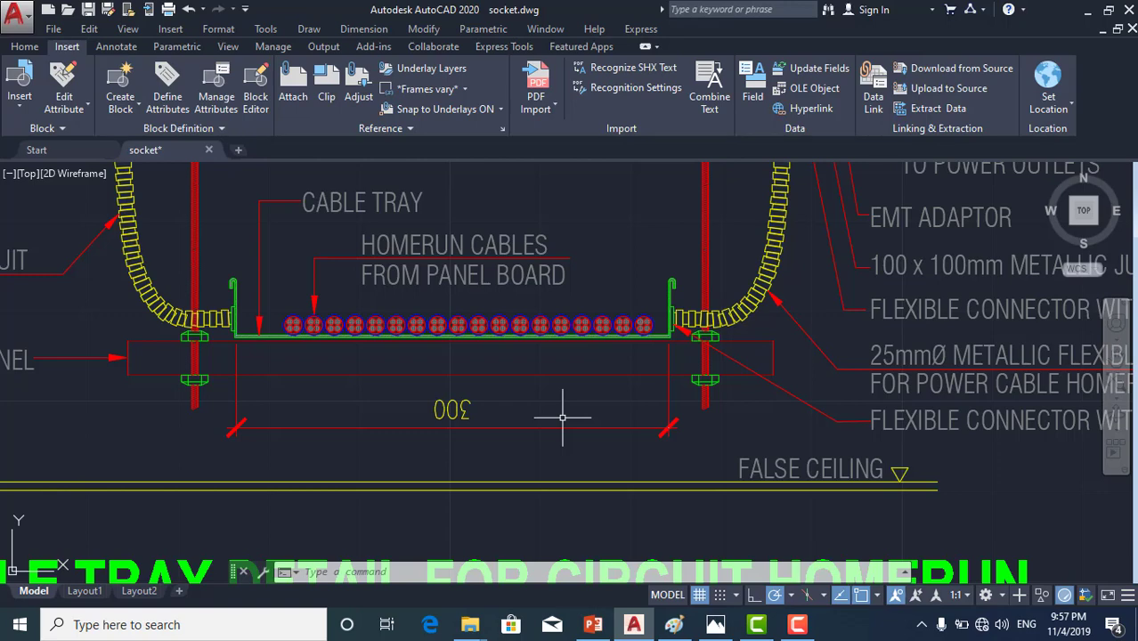
pyautogui.scroll(-5, 561, 417)
pyautogui.scroll(2, 581, 325)
pyautogui.scroll(1, 640, 359)
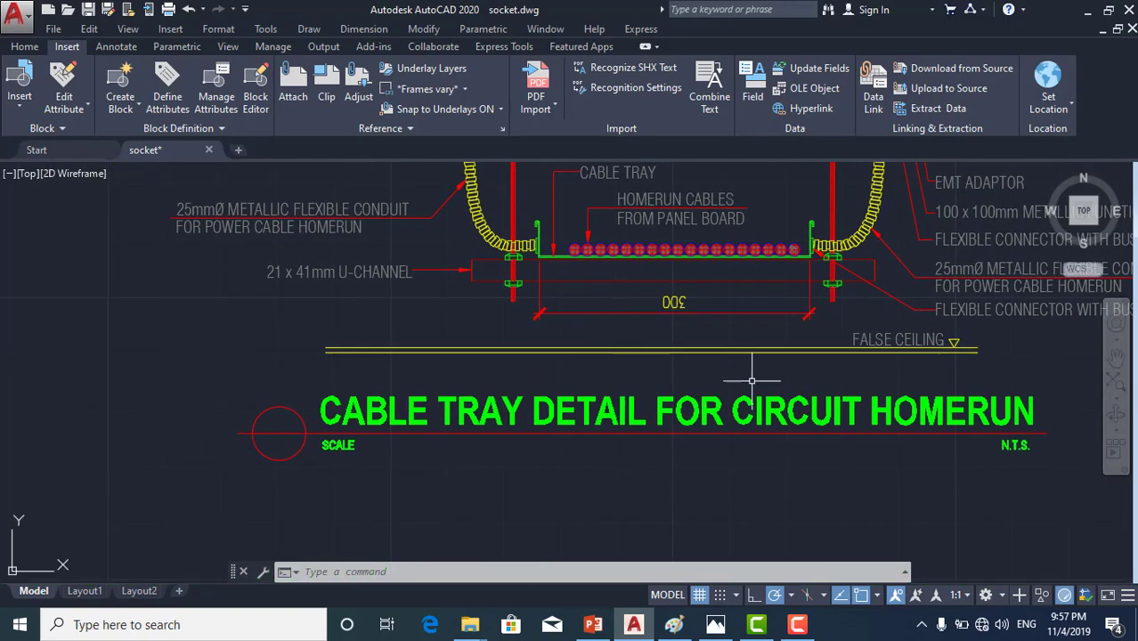
pyautogui.scroll(-2, 730, 384)
pyautogui.moveTo(694, 419); pyautogui.dragTo(658, 465, button='middle')
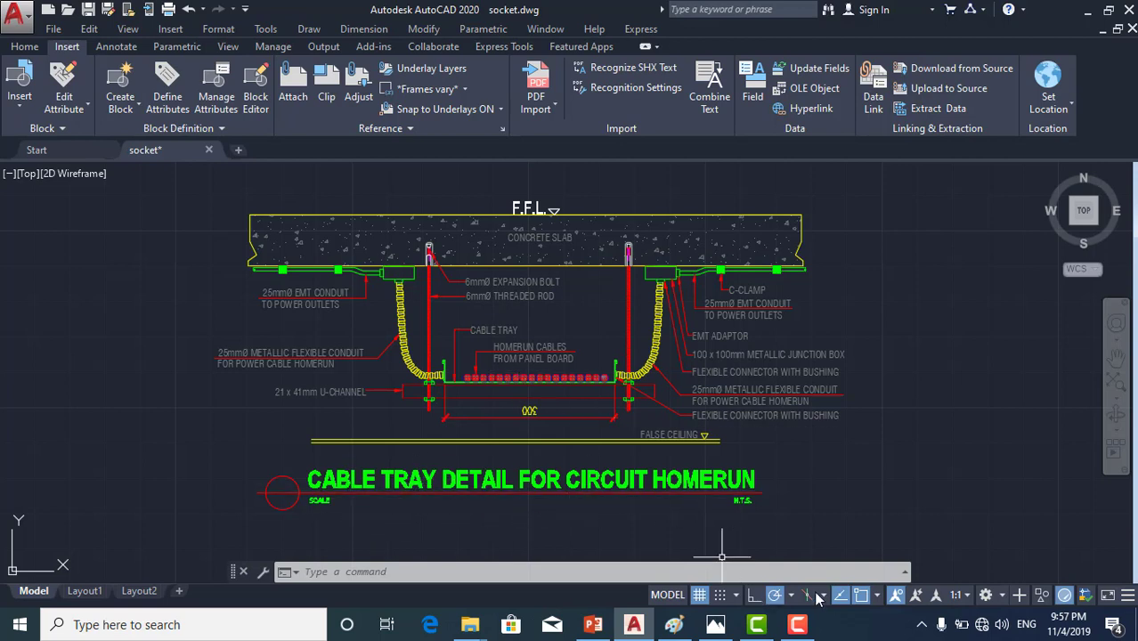
pyautogui.moveTo(715, 625)
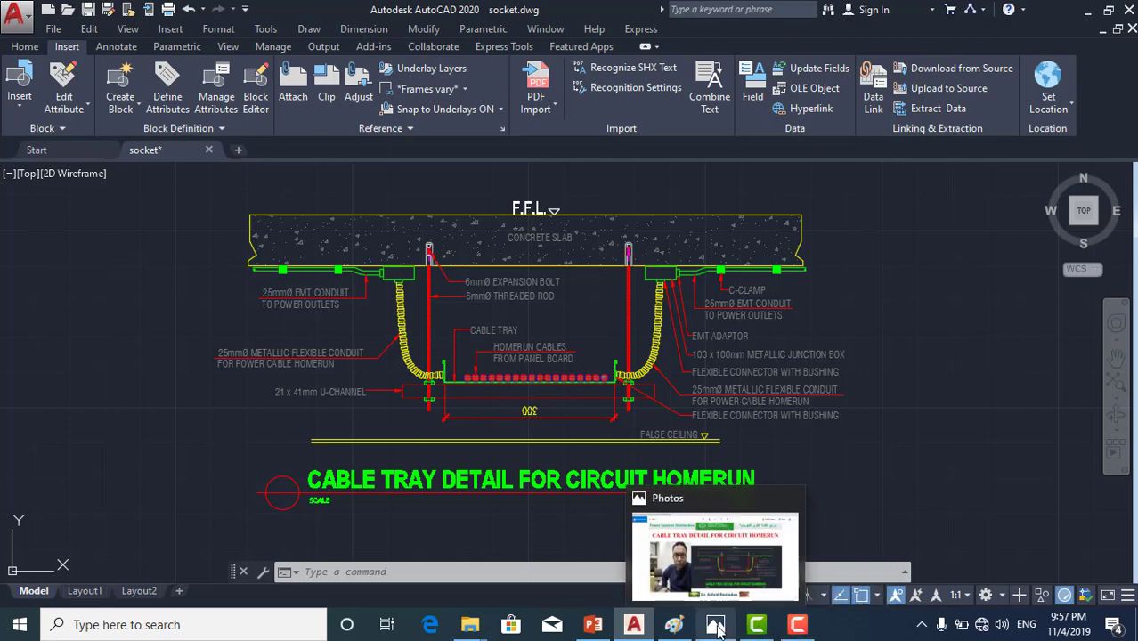
pyautogui.click(717, 628)
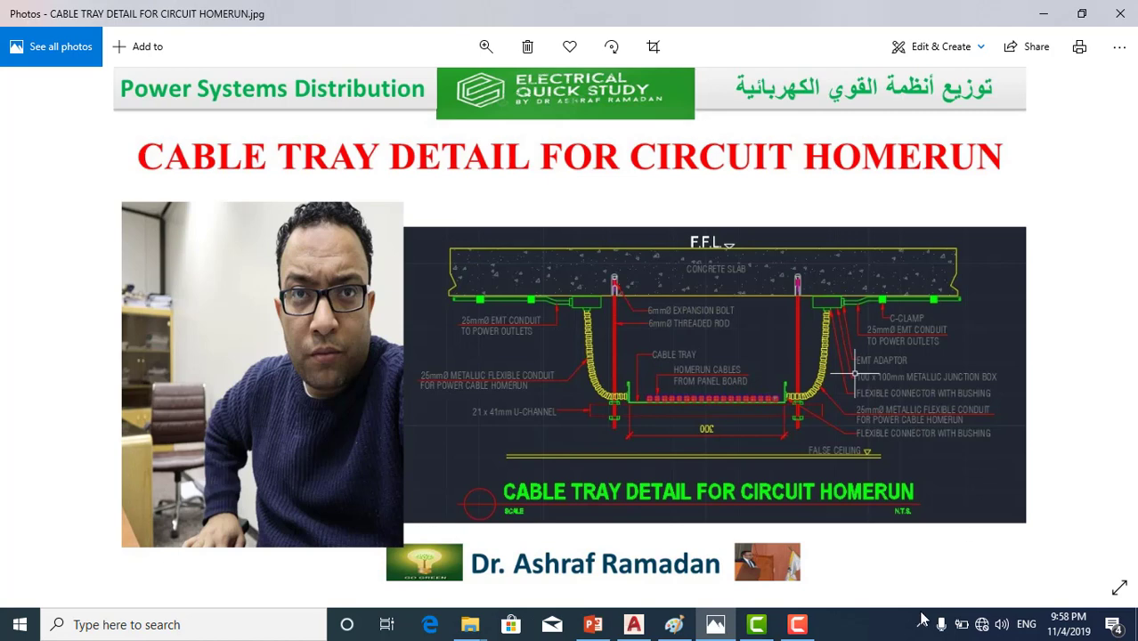
pyautogui.click(804, 627)
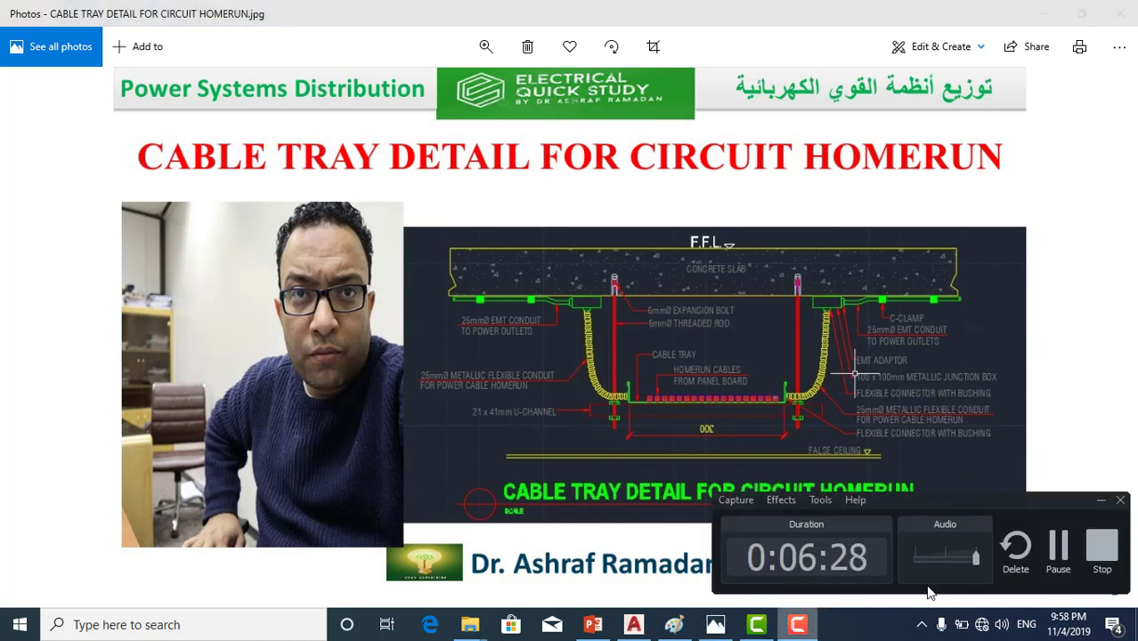